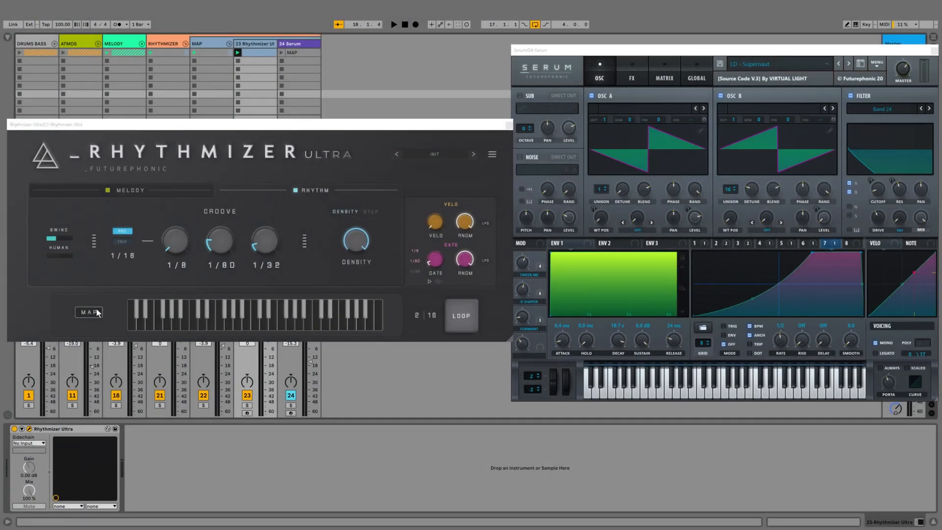
- Show the mapping controls and examine the modulation source options of all four map slots
left_click(89, 312)
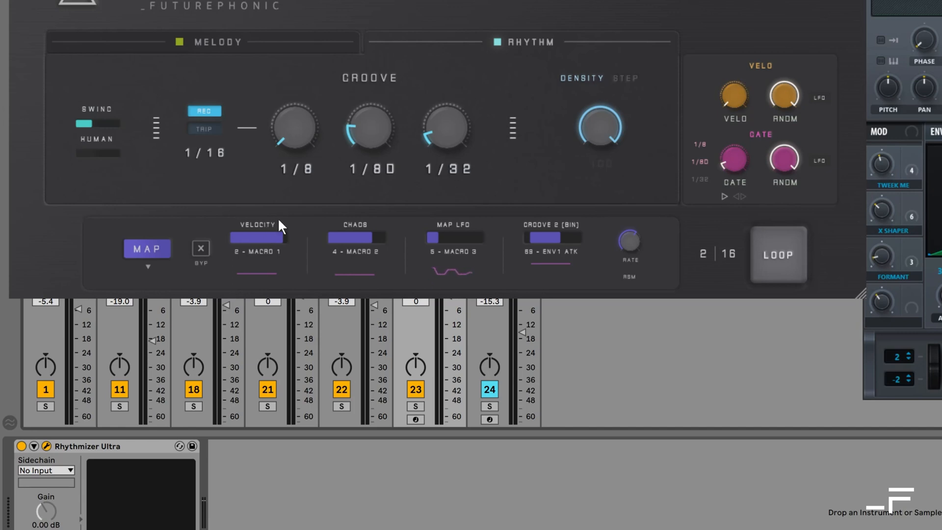
left_click(263, 224)
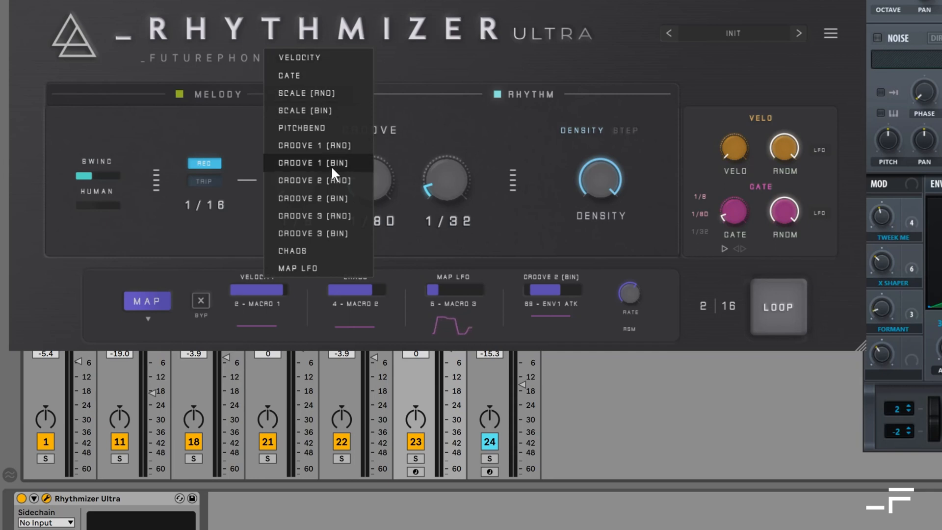
left_click(216, 260)
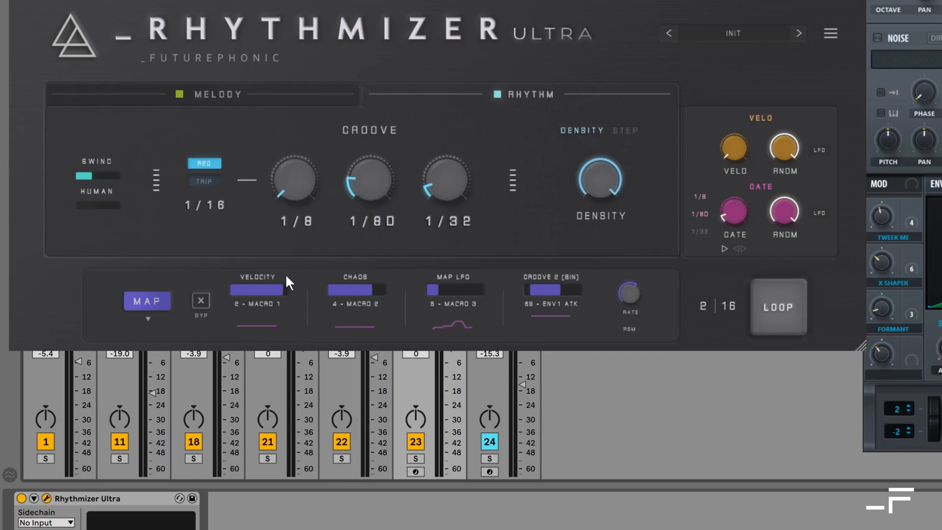
left_click(357, 277)
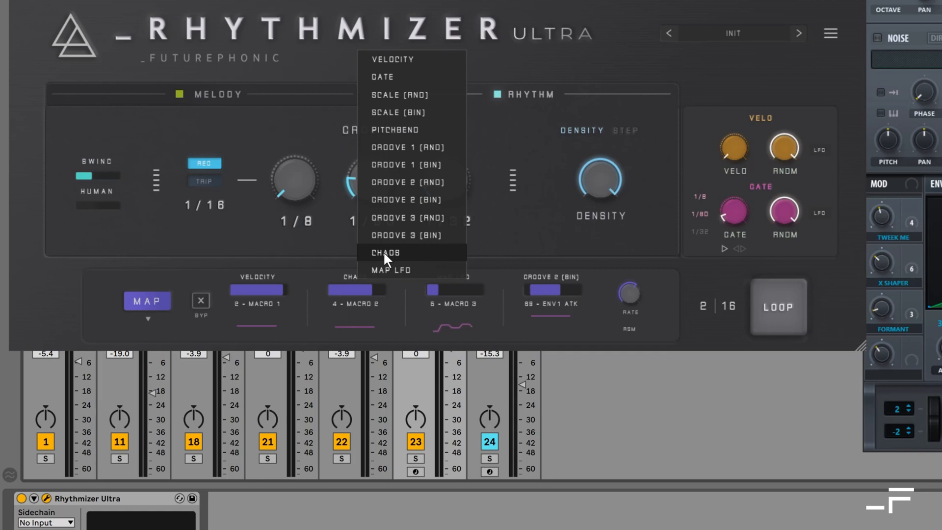
left_click(501, 255)
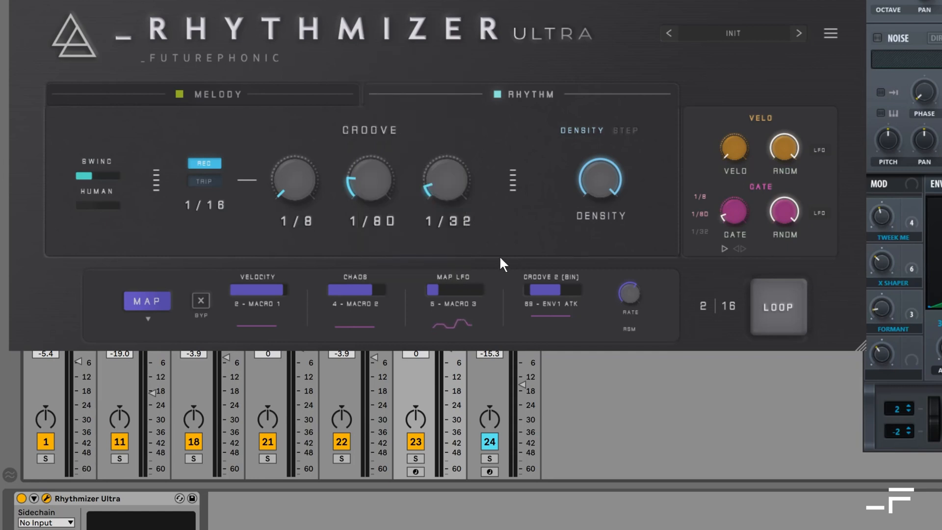
left_click(457, 273)
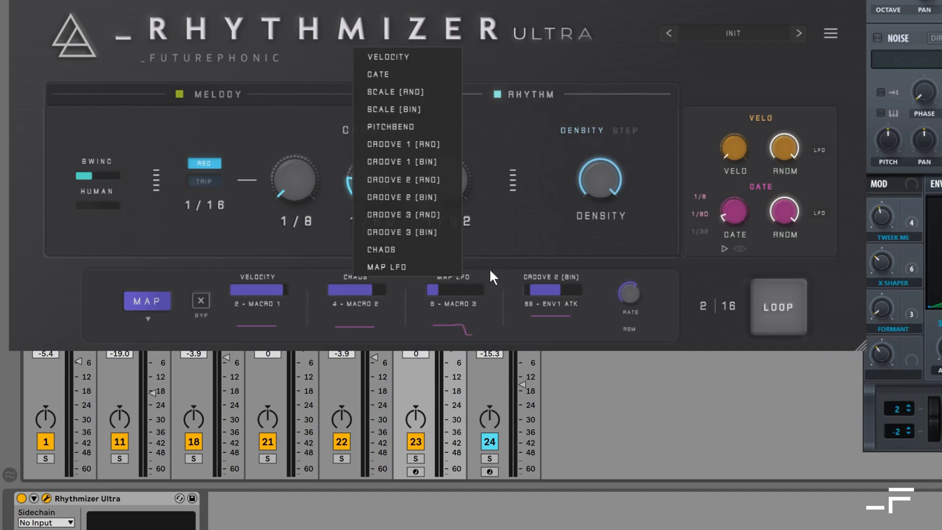
left_click(498, 255)
mouse_move(627, 292)
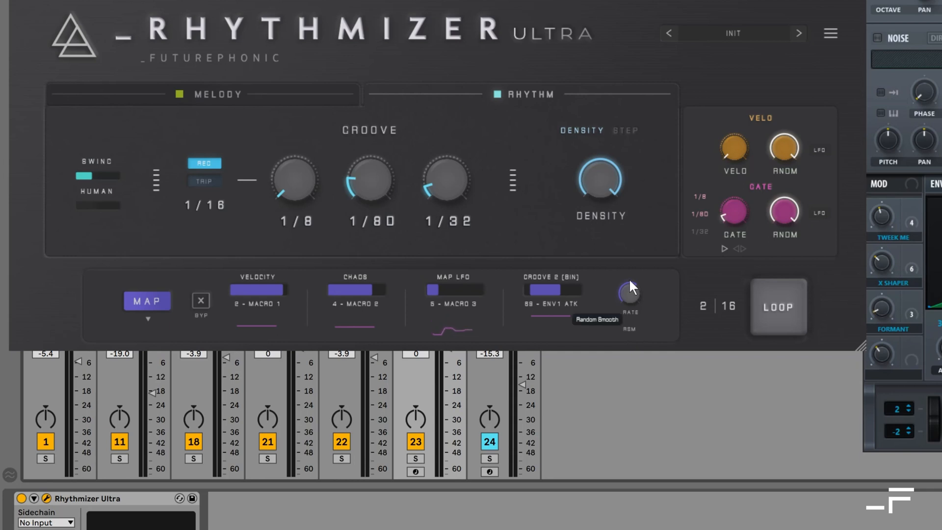
left_click(562, 274)
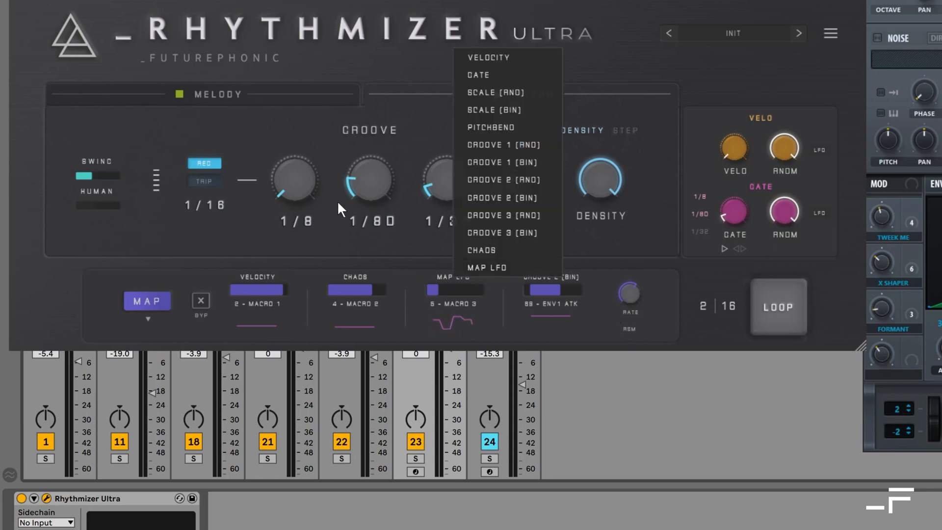
left_click(616, 240)
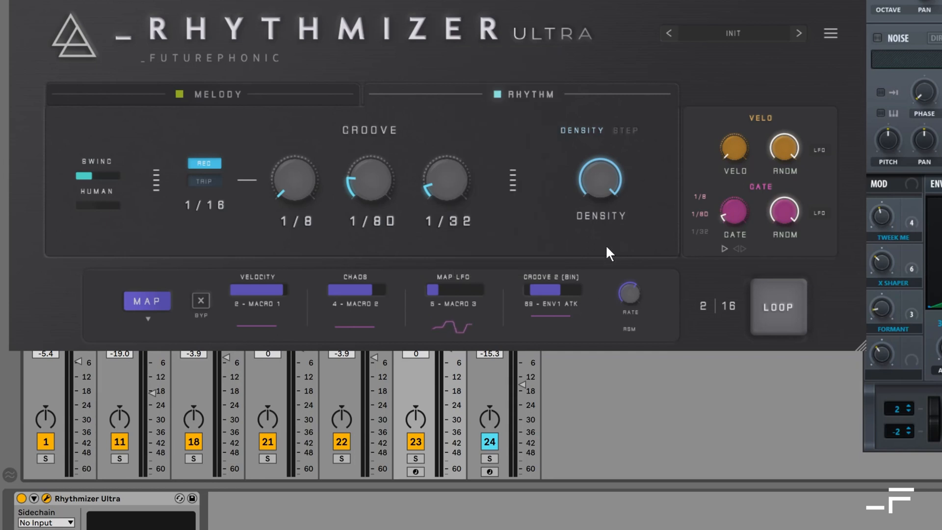
- Bypass all maps, re-enable only the Velocity map, and assign it to 2 - Macro 1
left_click(200, 300)
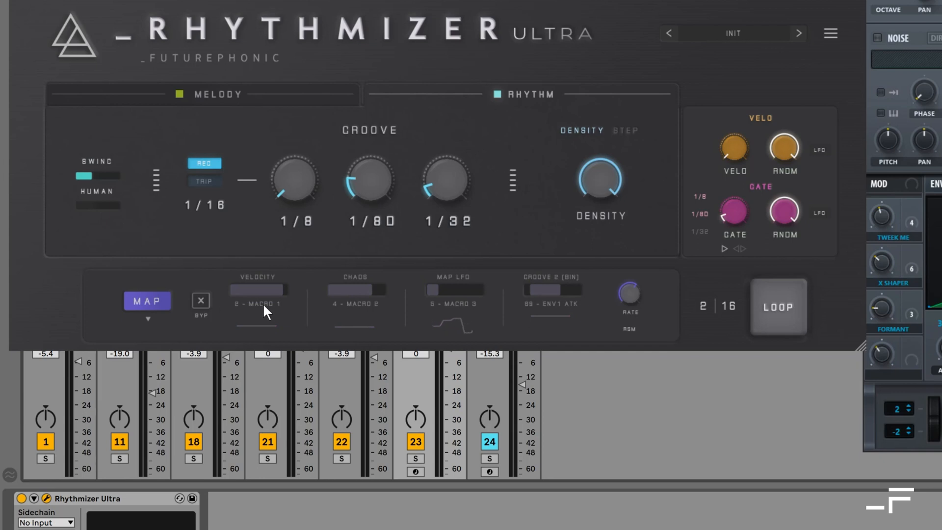
left_click(259, 327)
mouse_move(734, 148)
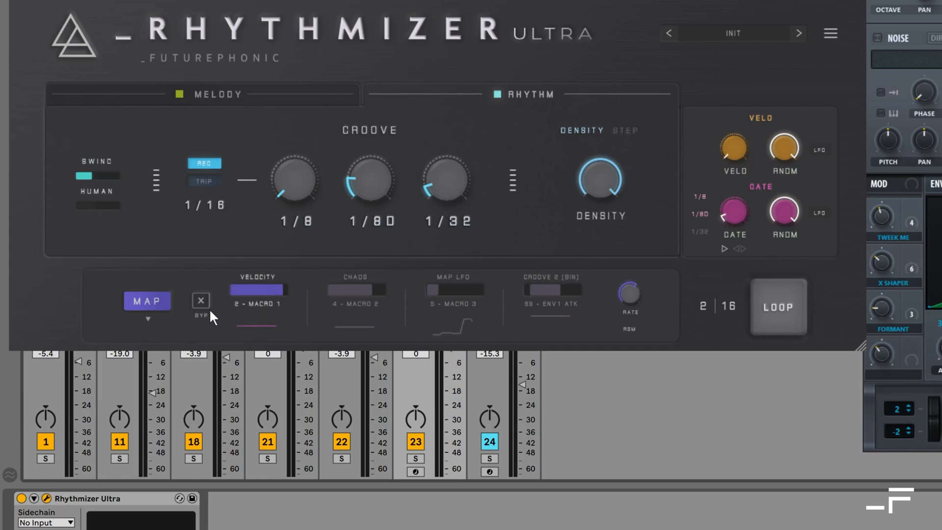
left_click(262, 303)
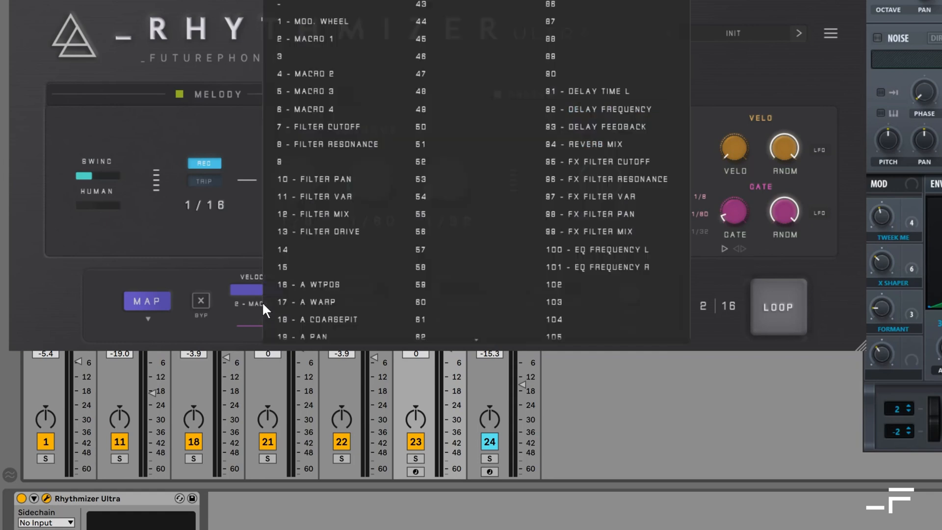
left_click(314, 39)
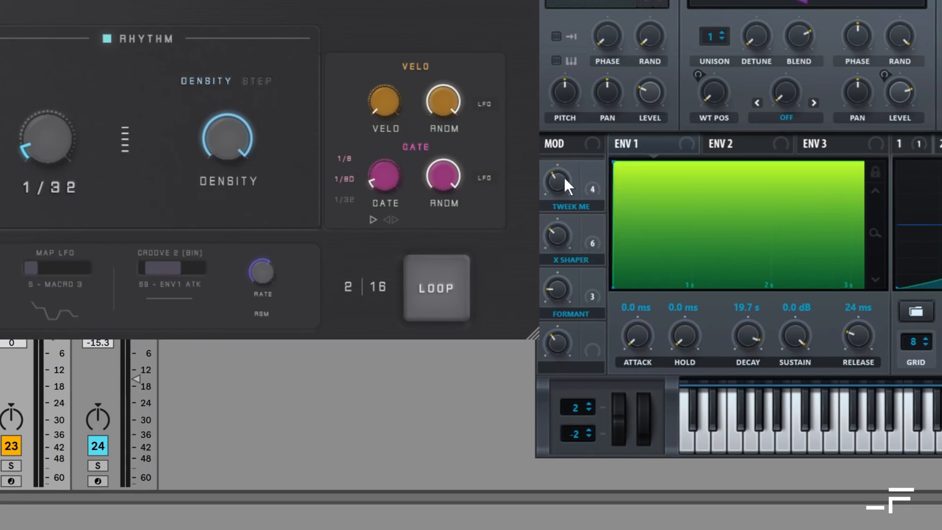
- Audition the Velocity map during playback while narrowing its range to 17–37 and widening it again
key("space")
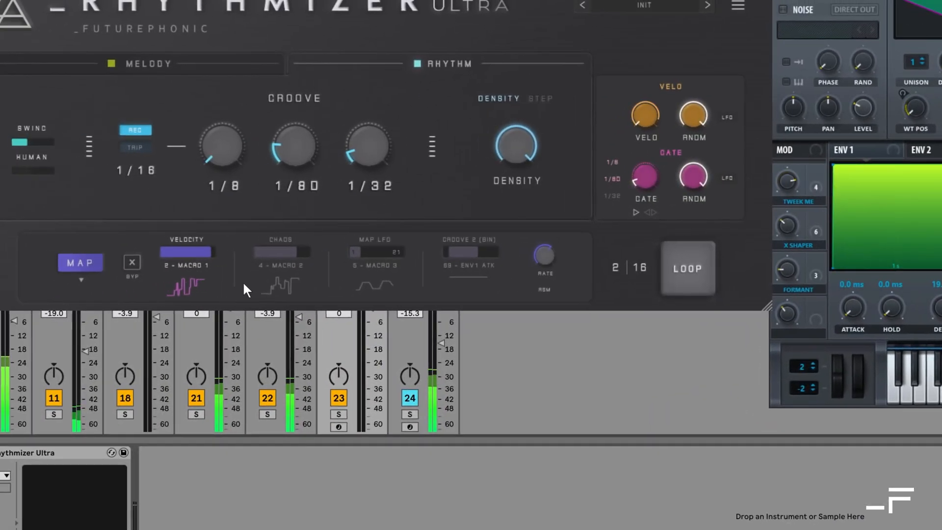
key("space")
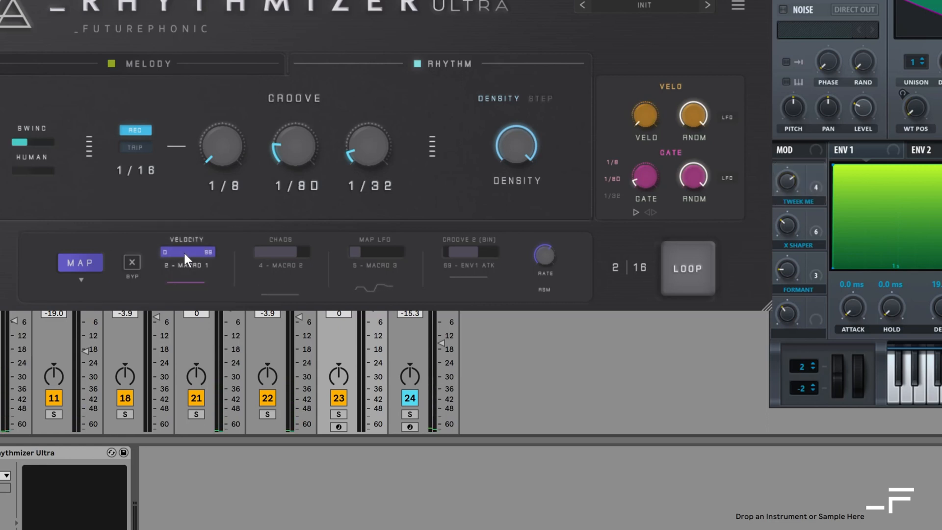
left_click_drag(207, 248, 170, 284)
key("space")
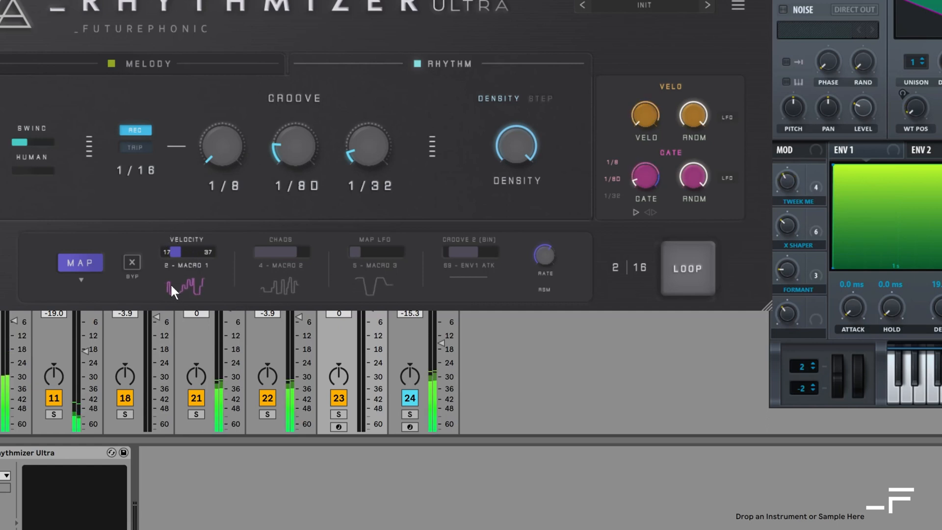
left_click_drag(167, 250, 210, 165)
left_click_drag(172, 252, 203, 259)
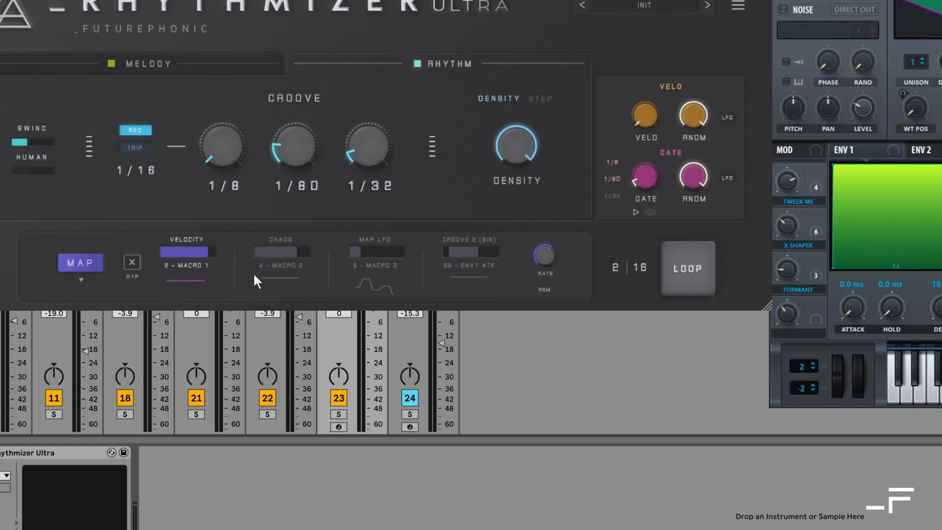
- Enable the Chaos map in place of the Velocity map and adjust its range during playback
left_click(279, 279)
left_click(188, 281)
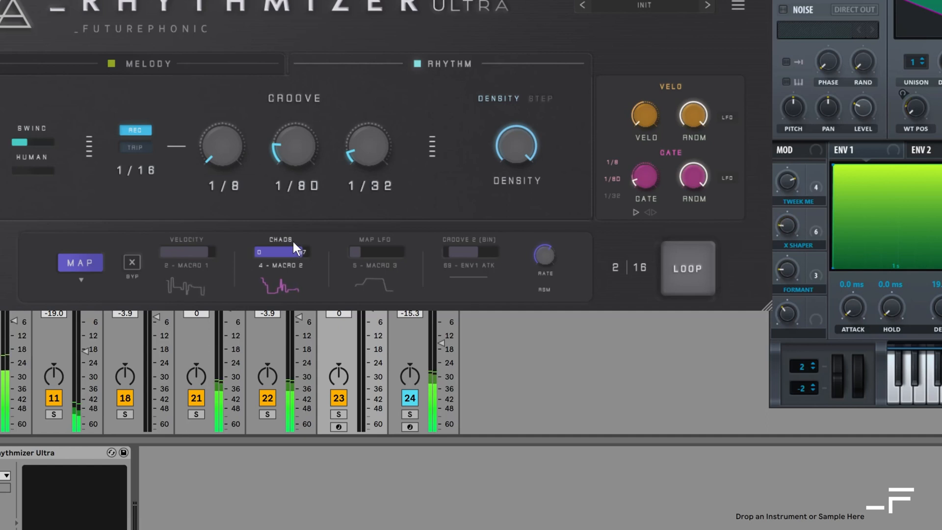
left_click_drag(293, 248, 287, 256)
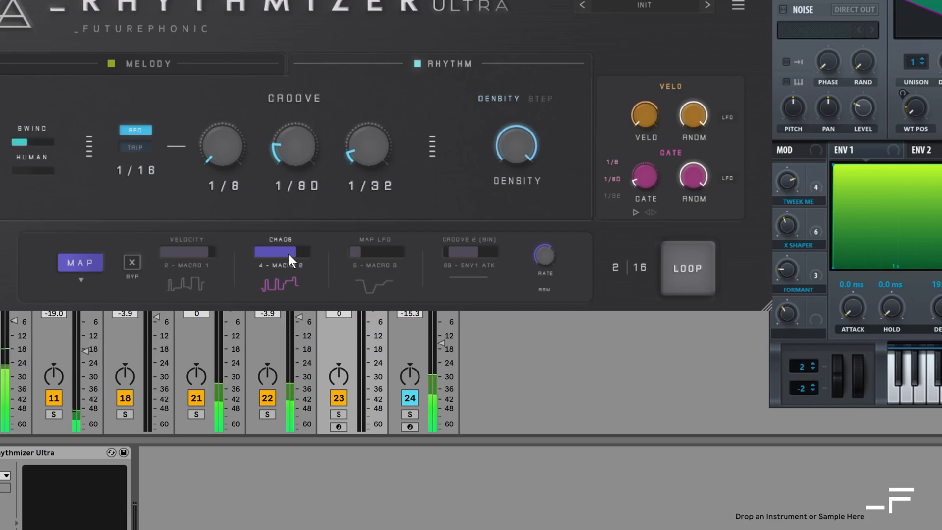
- Activate only the Map LFO map and view its list of CC targets without changing the assignment
left_click(347, 284)
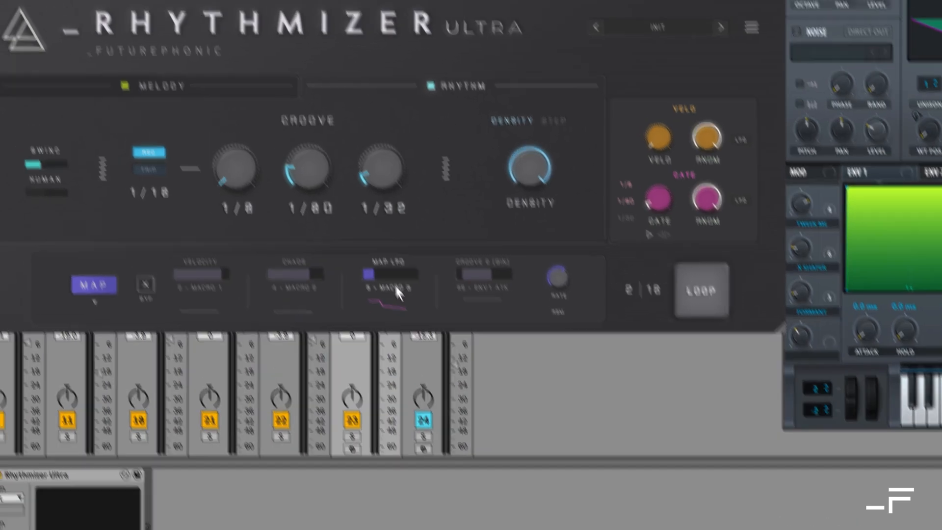
left_click(381, 264)
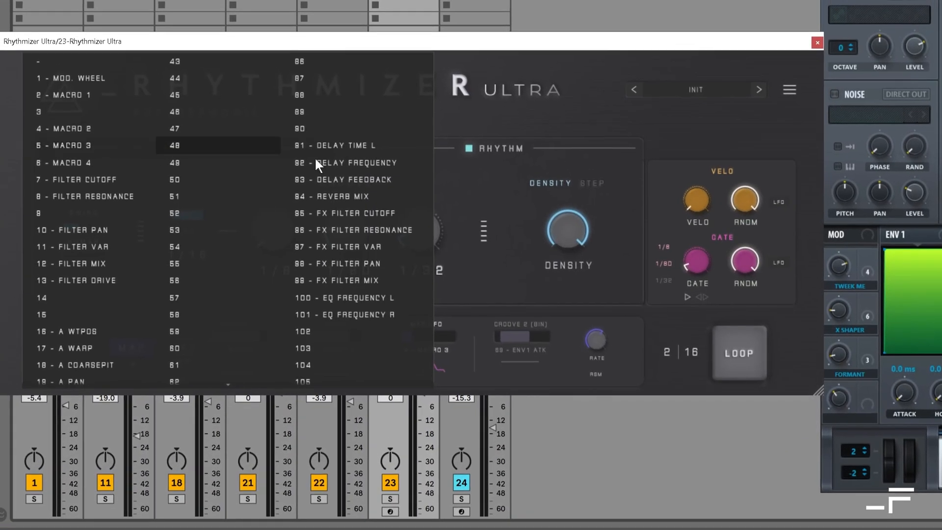
left_click(932, 226)
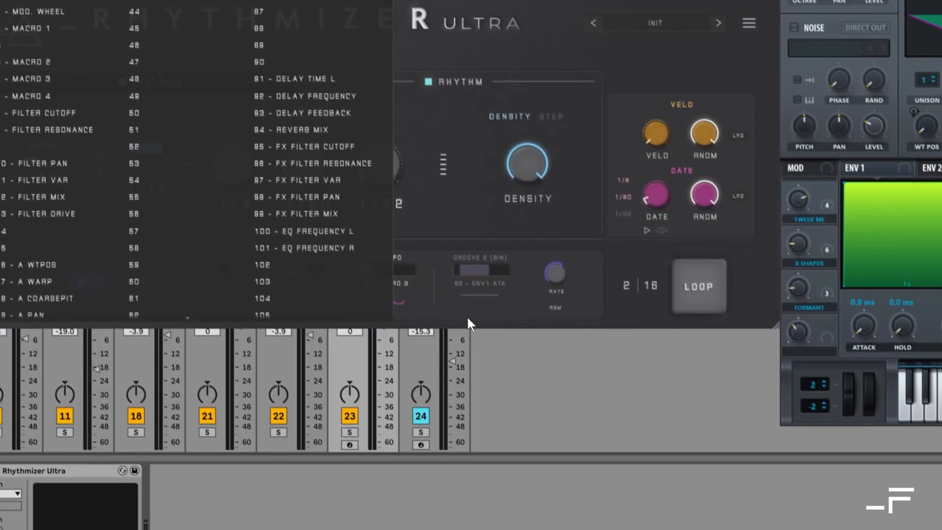
left_click(508, 381)
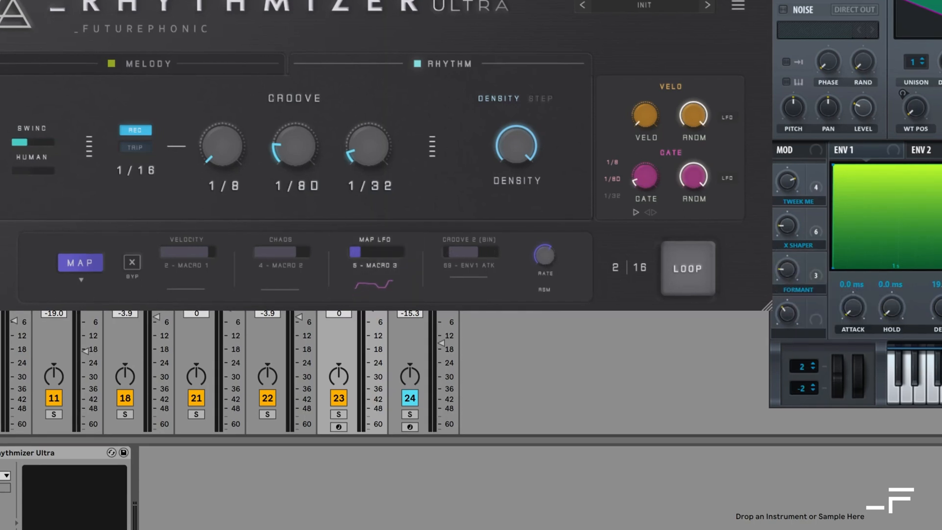
- Unfold the Rhythmizer Ultra device parameters and adjust the Map LFO map's range, ending at 2% minimum and 25% maximum
left_click(1, 452)
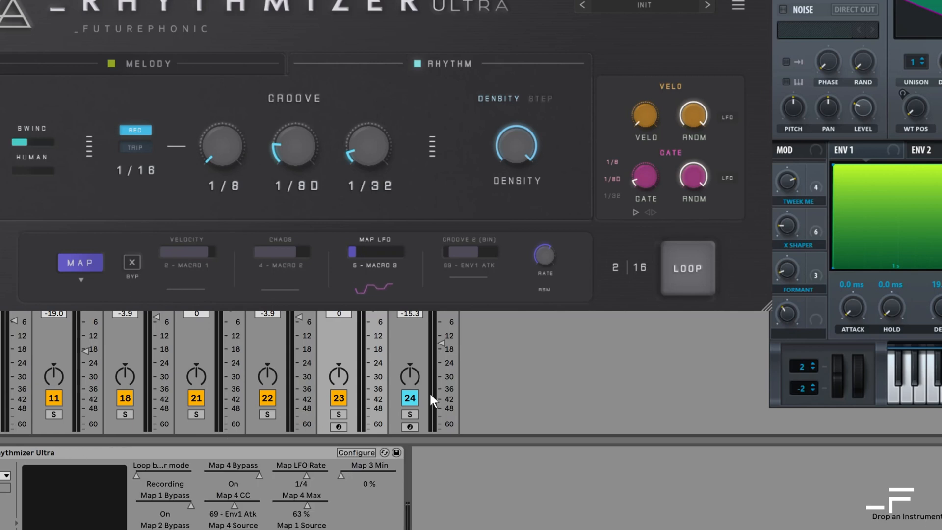
mouse_move(382, 466)
left_mouse_down()
mouse_move(436, 467)
mouse_move(381, 467)
left_mouse_up()
left_click_drag(356, 240, 374, 251)
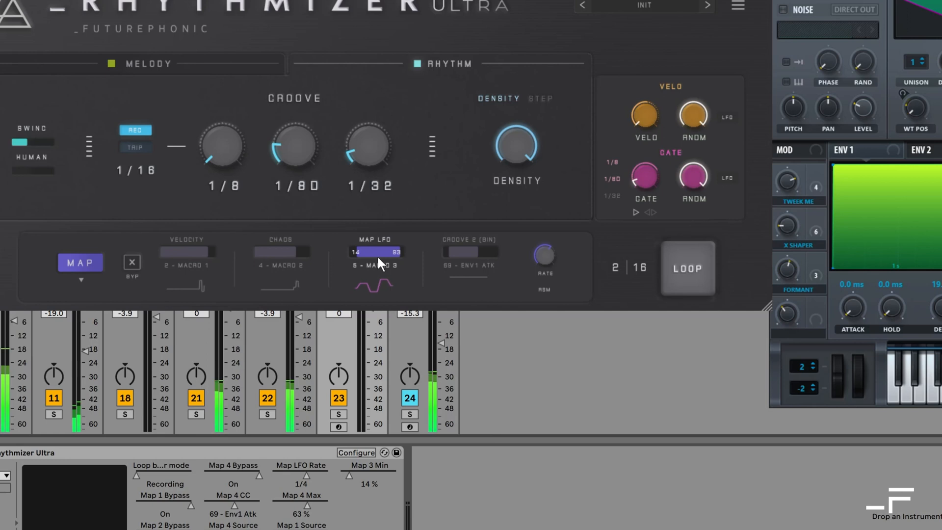
left_click_drag(377, 257, 378, 275)
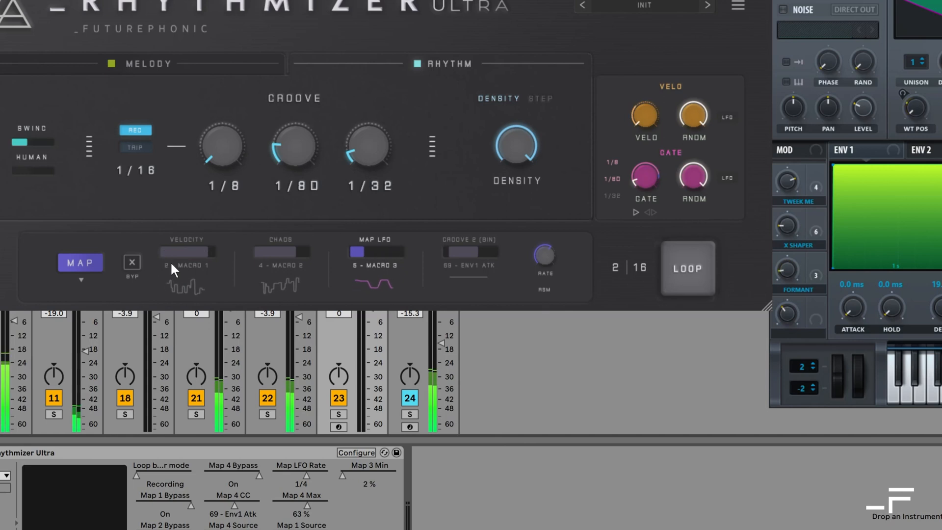
- Re-enable the Velocity, Chaos and Groove 2 [BIN] maps alongside the Map LFO map
left_click(191, 289)
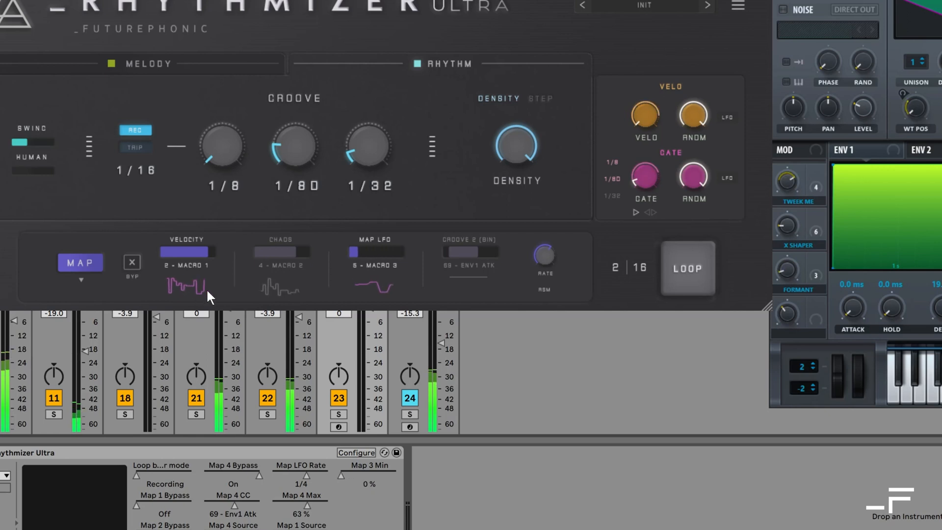
left_click(281, 290)
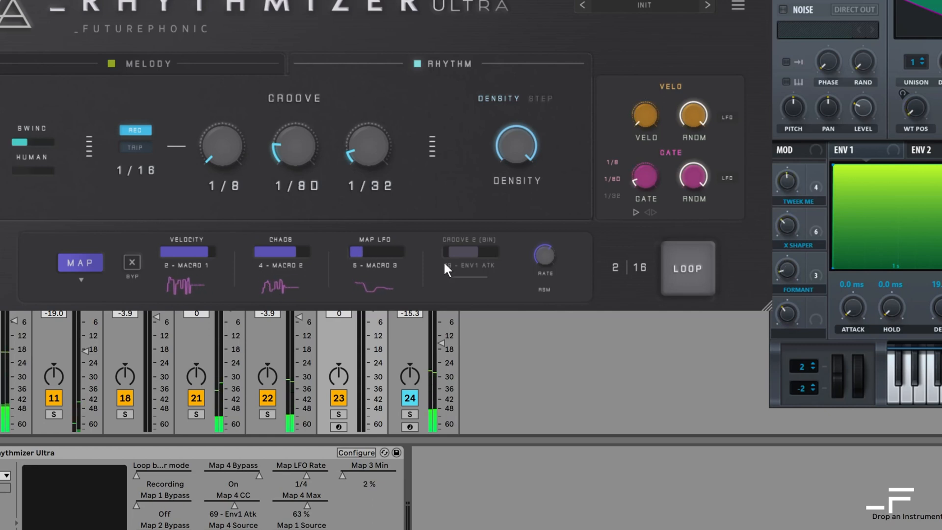
left_click(469, 237)
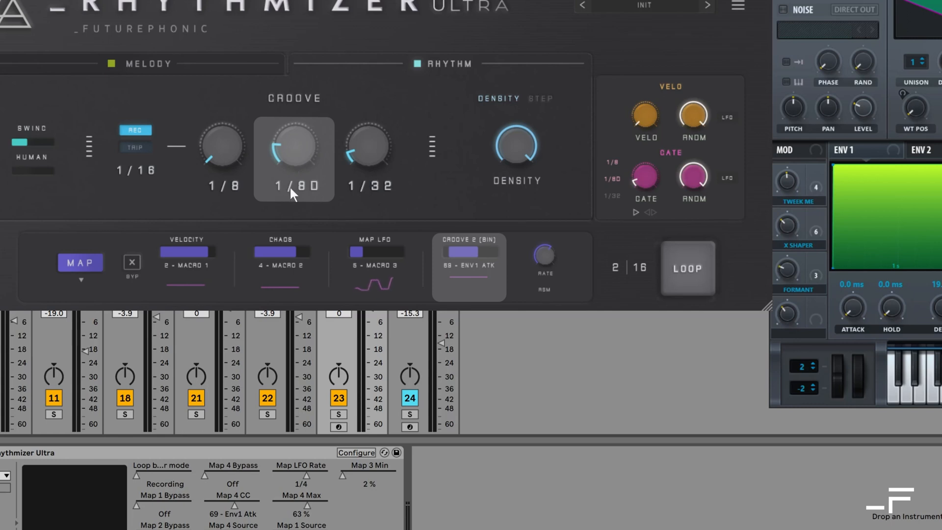
- Look up 69 - ENV1 ATK in the Groove 2 [BIN] map's CC target list
left_click(481, 265)
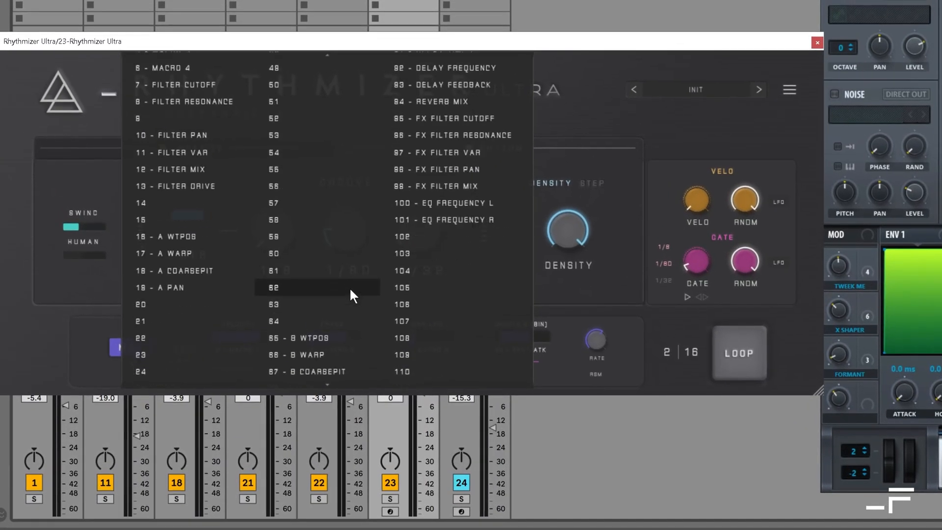
scroll(349, 287, "down", 5)
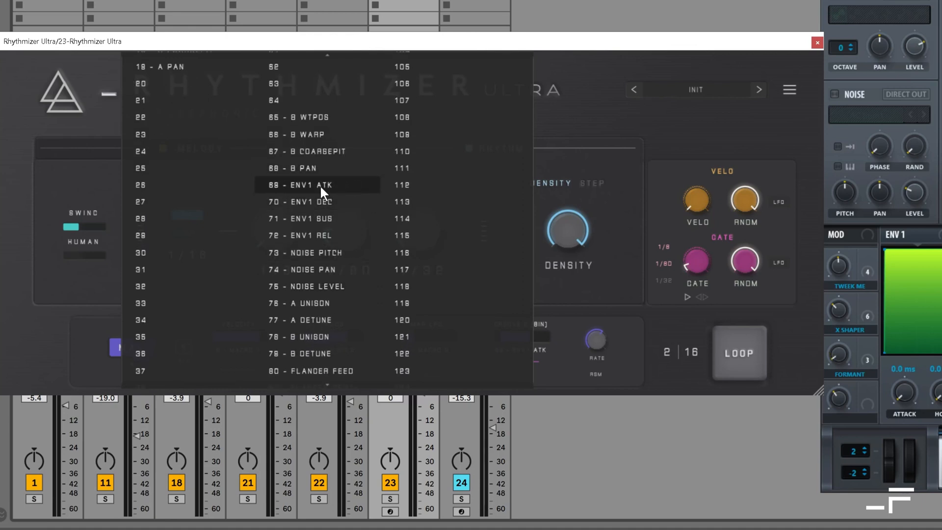
left_click(516, 42)
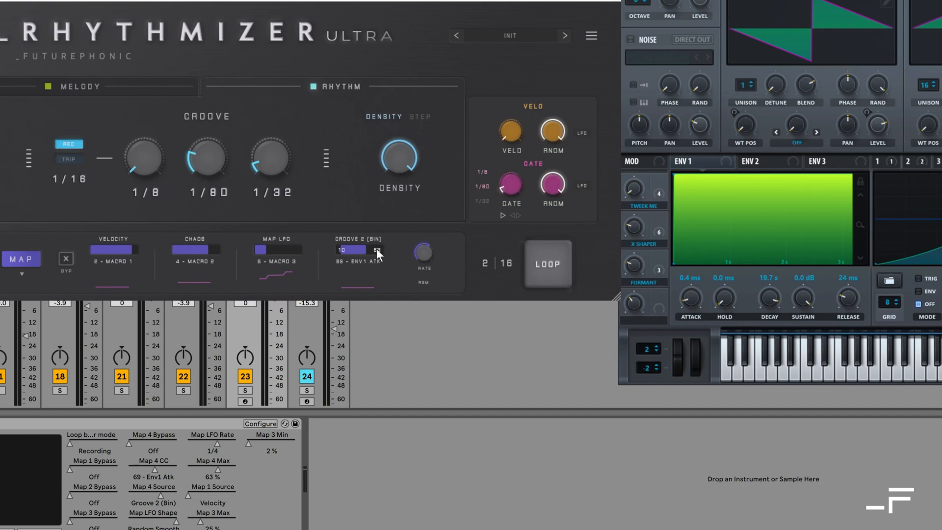
- Audition the Groove 2 [BIN] map during playback and set its maximum to 79%
key("space")
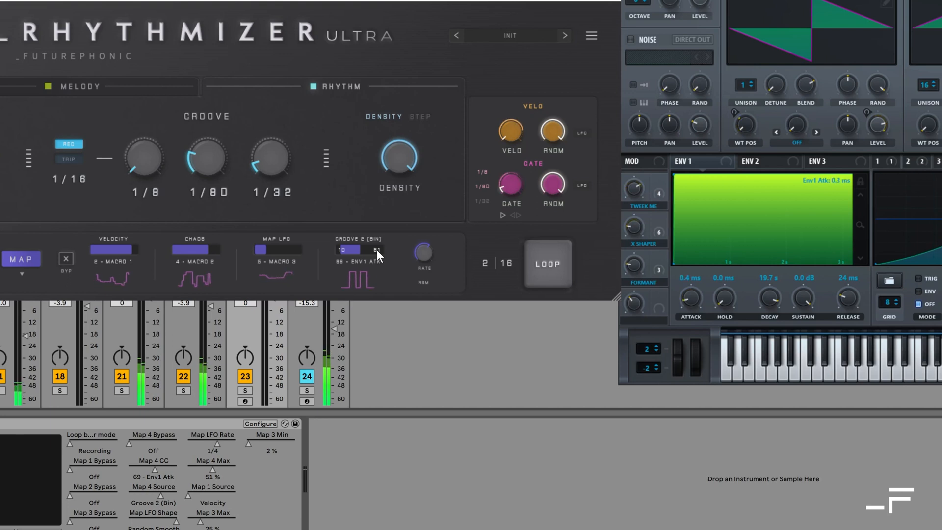
left_click_drag(375, 250, 376, 202)
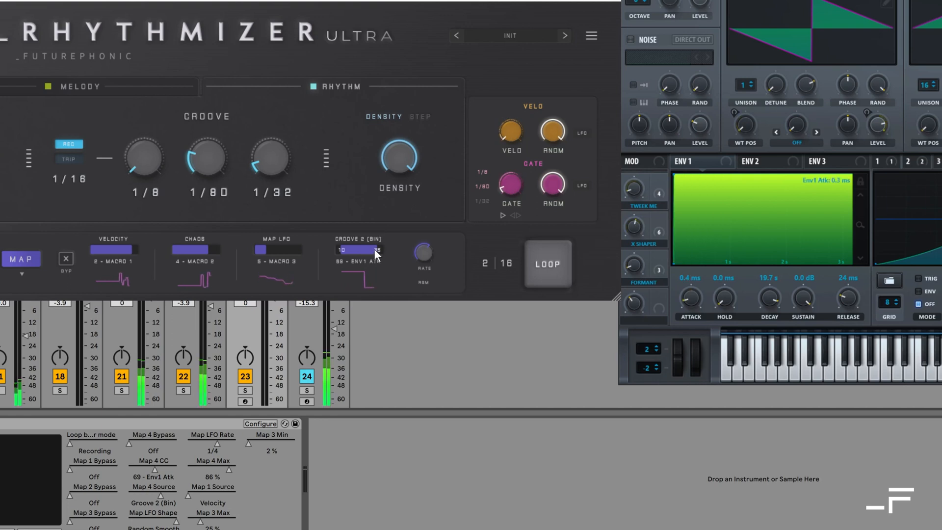
left_click_drag(375, 249, 374, 255)
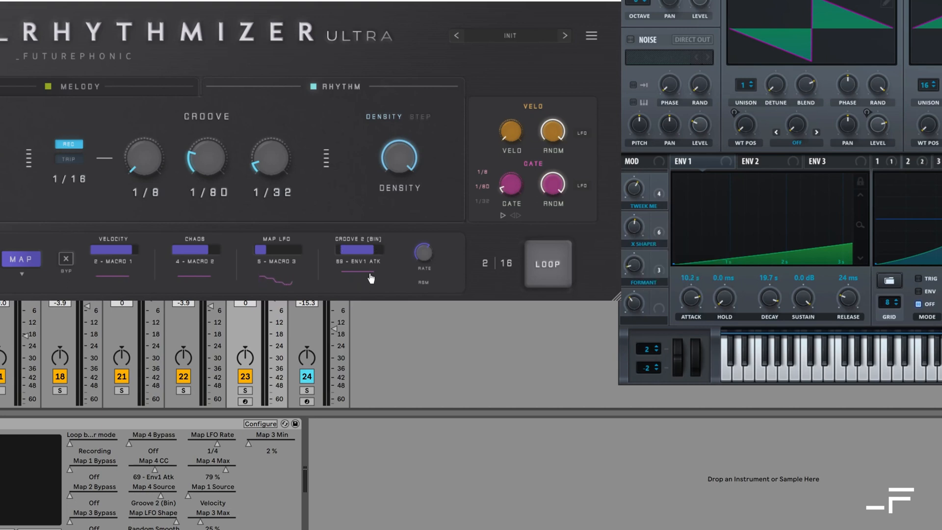
- Bypass the Chaos map and reduce the Groove 2 [BIN] map's maximum to 53% during playback
left_click(198, 280)
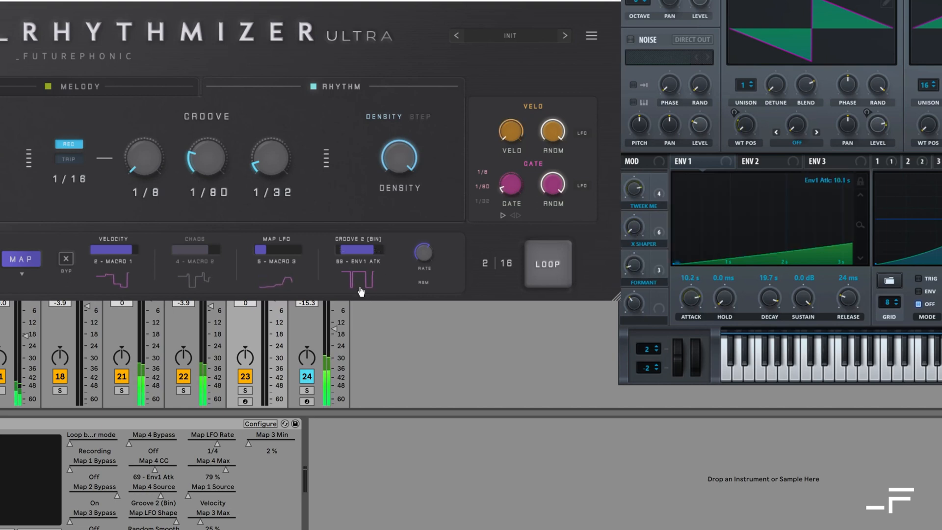
mouse_move(372, 253)
left_mouse_down()
mouse_move(368, 289)
mouse_move(360, 240)
mouse_move(358, 256)
left_mouse_up()
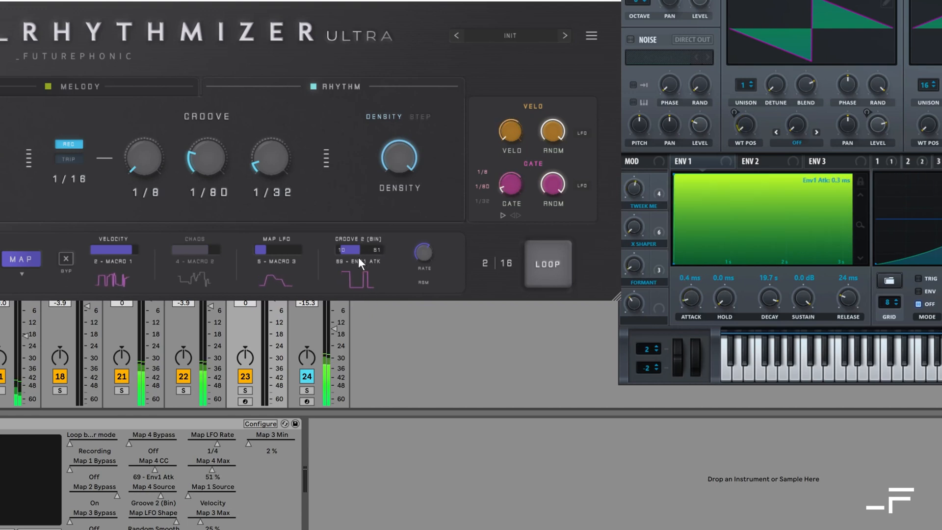
left_click_drag(360, 252, 363, 246)
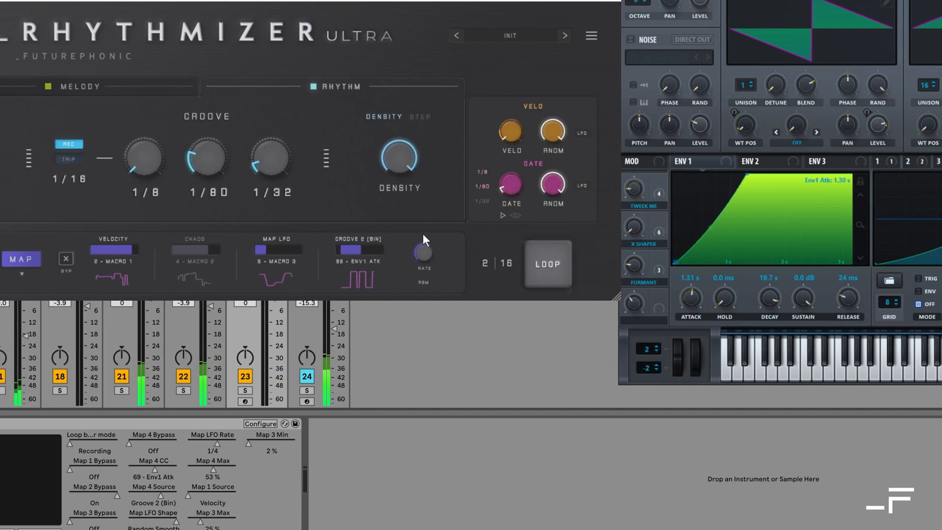
- Check the envelope attack modulation in Serum and switch the 69 - ENV1 ATK map's source to Groove 2 [RND]
left_click(373, 239)
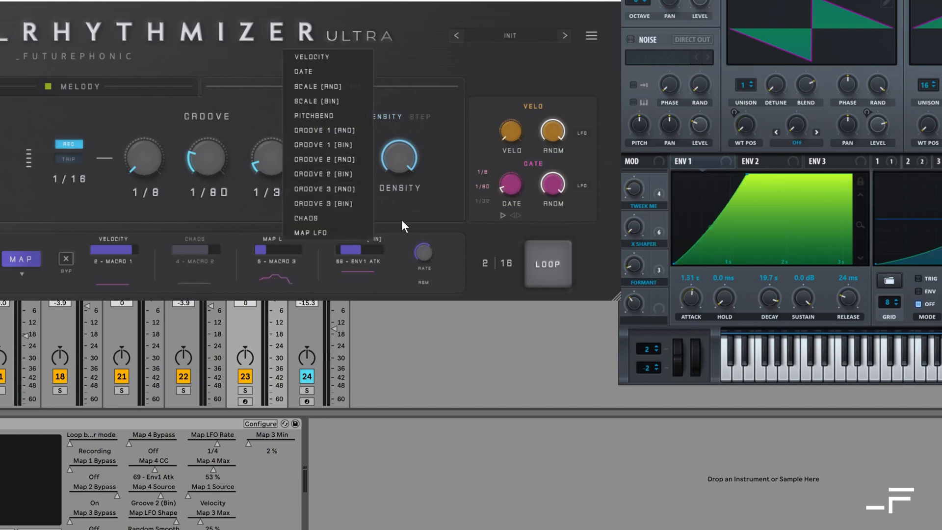
left_click(398, 236)
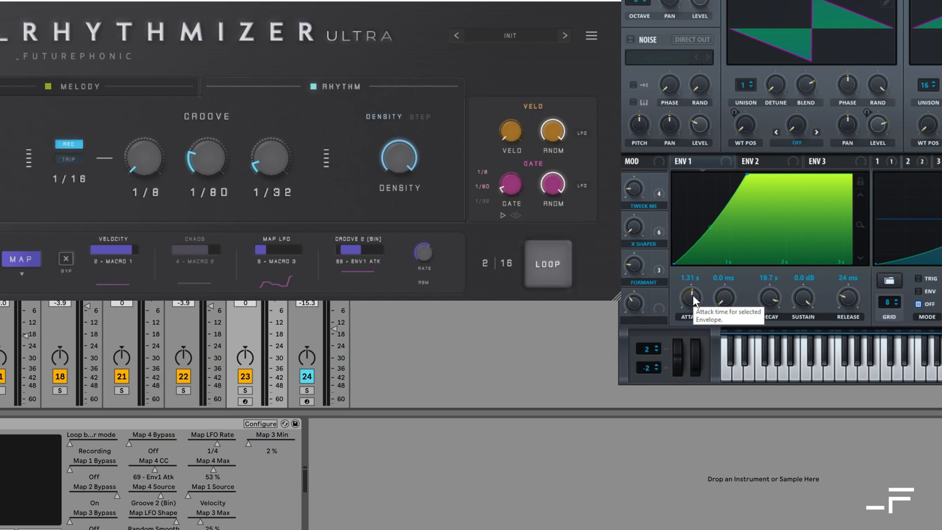
left_click_drag(692, 296, 690, 311)
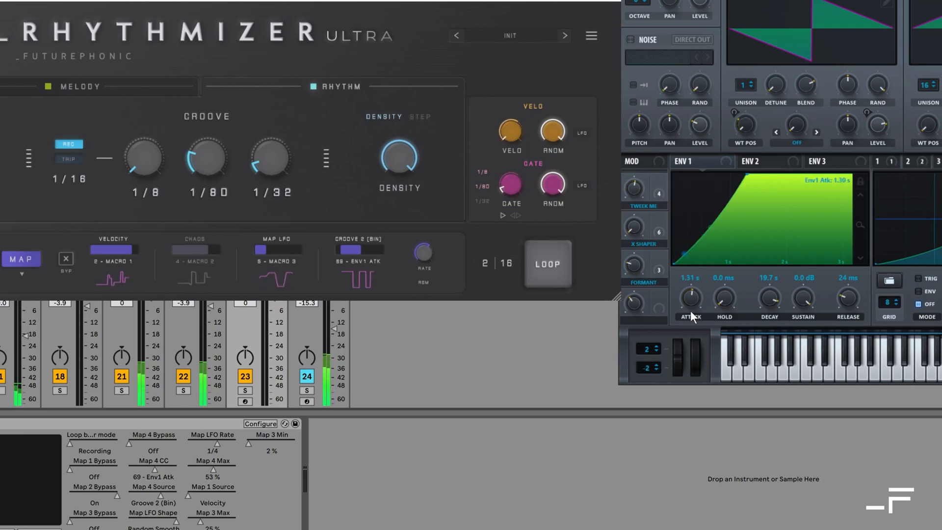
left_click(372, 238)
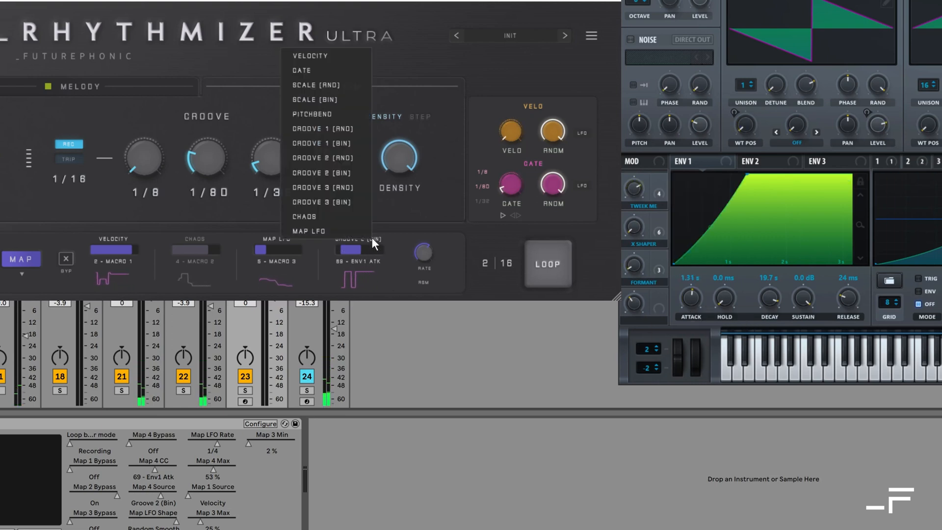
left_click(349, 158)
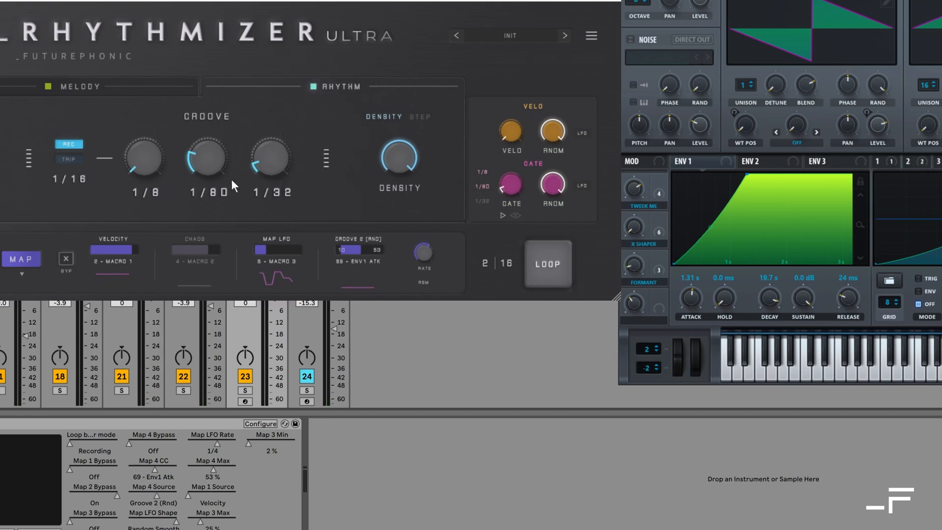
- Try different 1/80 groove amounts with the Groove 2 [RND] map's maximum set to 69%, and bypass all four maps
left_click_drag(207, 156, 207, 149)
key("space")
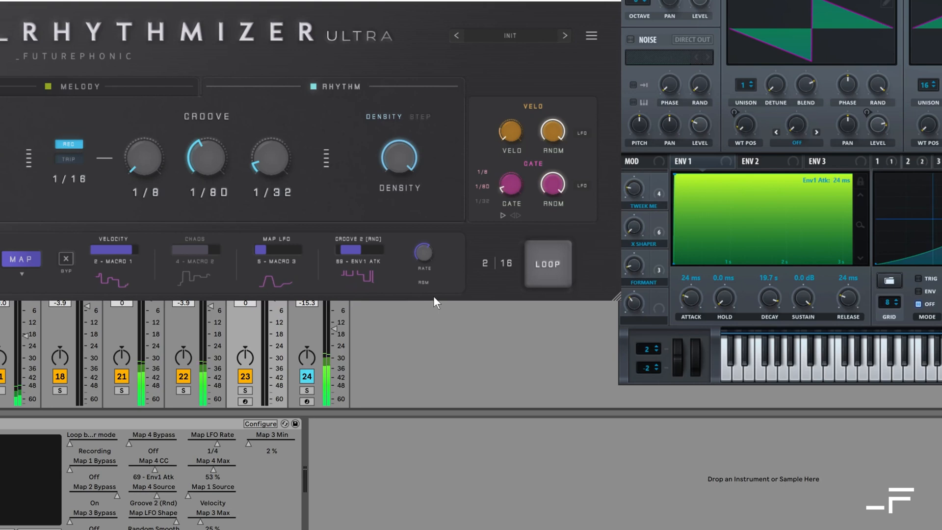
left_click_drag(363, 248, 375, 249)
left_click_drag(209, 156, 207, 110)
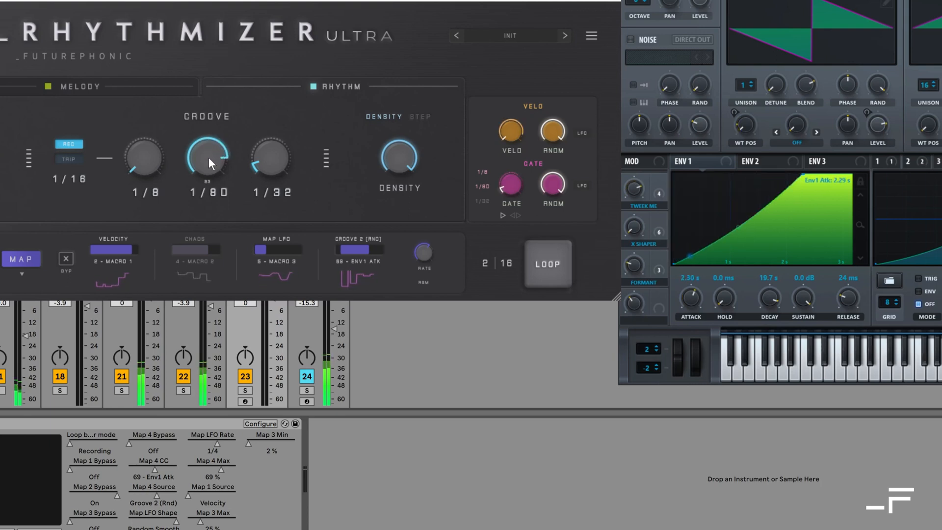
mouse_move(208, 158)
left_mouse_down()
mouse_move(208, 202)
mouse_move(208, 160)
left_mouse_up()
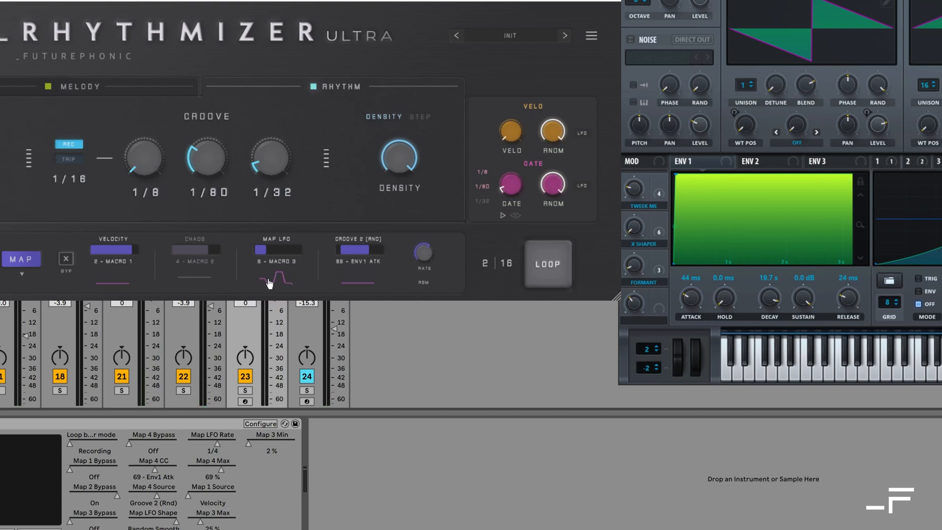
left_click(66, 257)
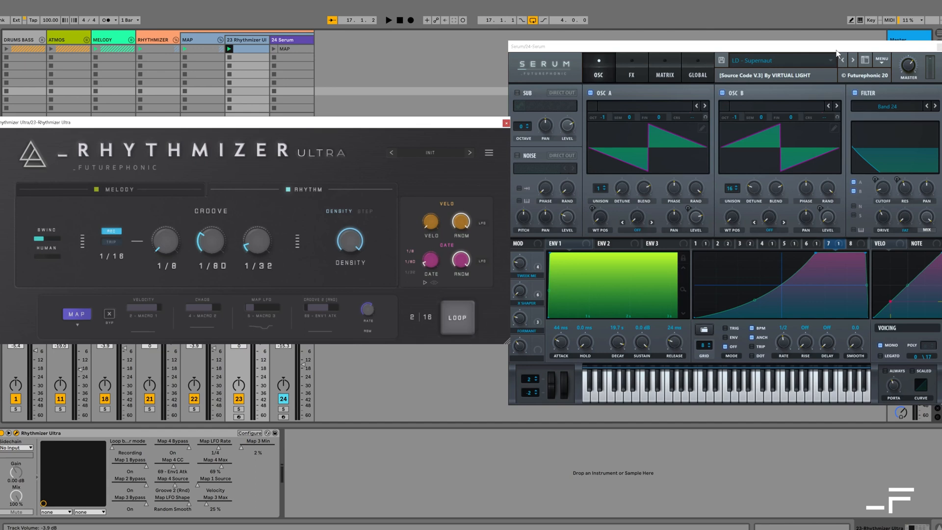
- Step through lead presets from Serum's [SOURCE CODE +3.0] bank, including LD - Twilight Gods
left_click(821, 64)
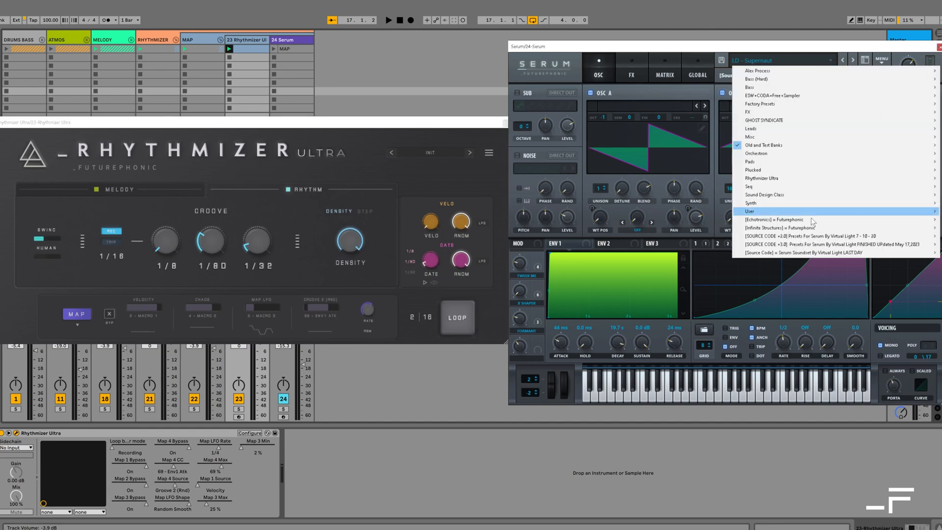
left_click(785, 245)
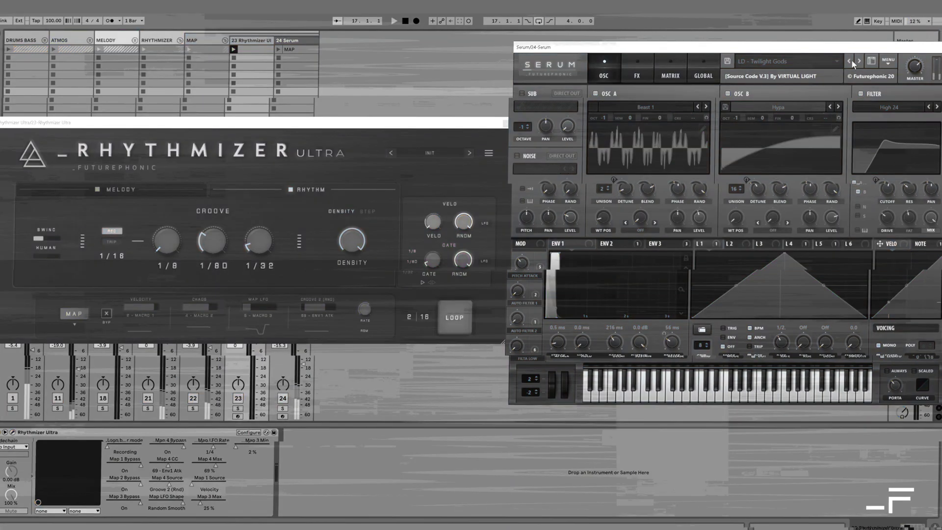
left_click(843, 60)
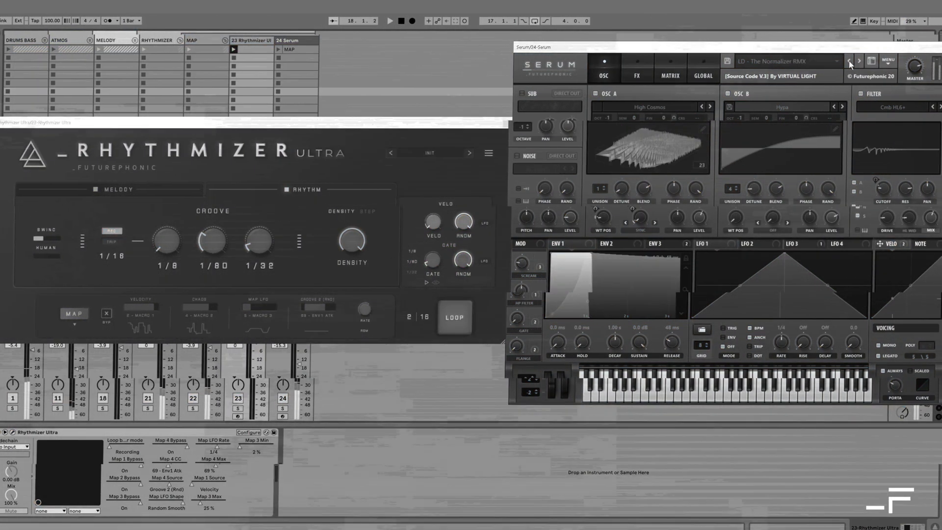
left_click(848, 61)
left_click(849, 61)
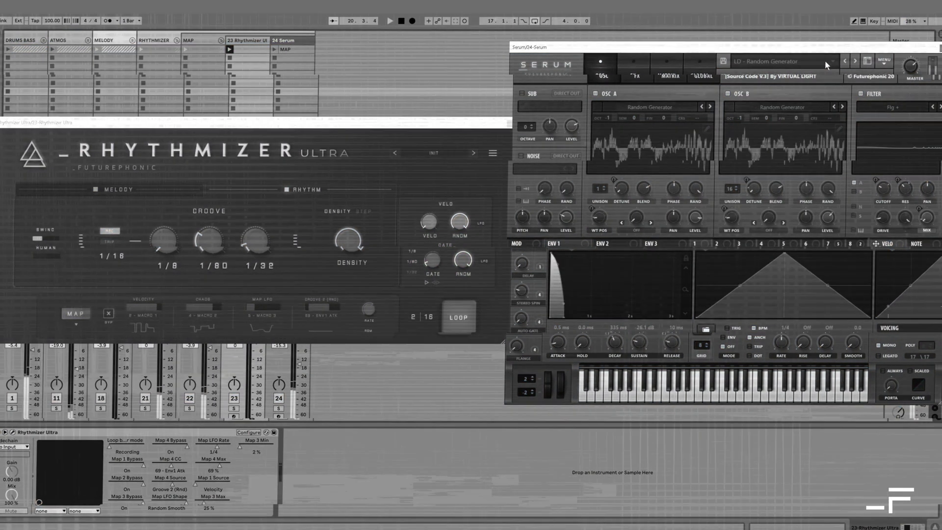
- Load the LD Acid Fighters preset from Serum's [Echotronics] Futurephonic bank
left_click(824, 60)
mouse_move(785, 220)
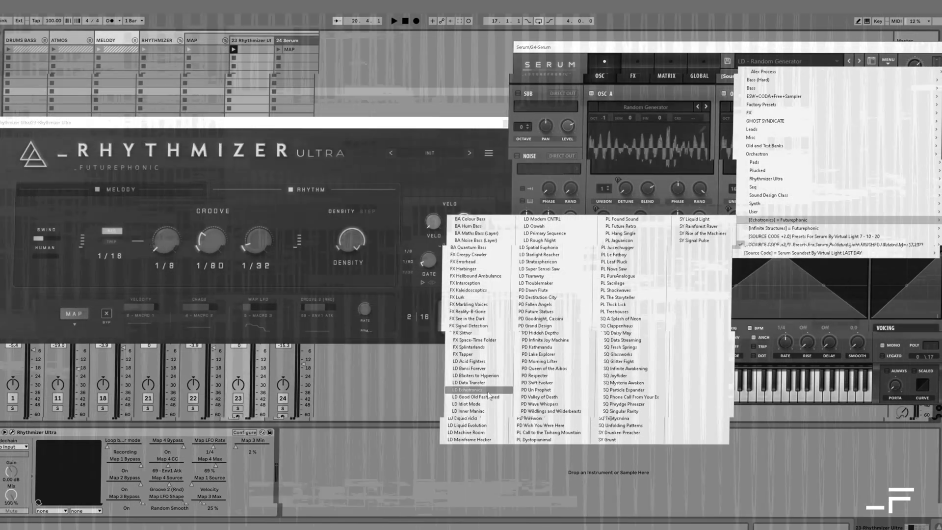
left_click(478, 361)
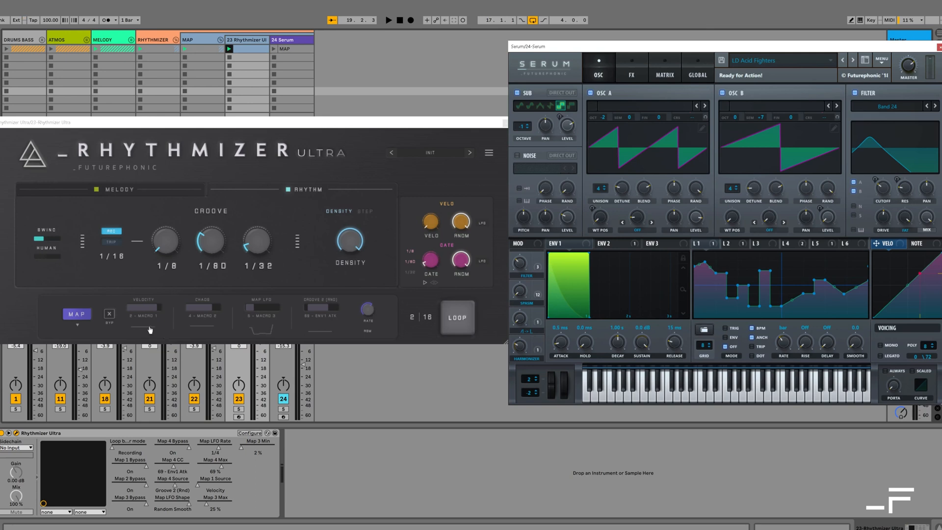
- Re-enable the Velocity and Chaos maps during playback and lower the Chaos map's maximum to a narrow range
key("space")
left_click(147, 331)
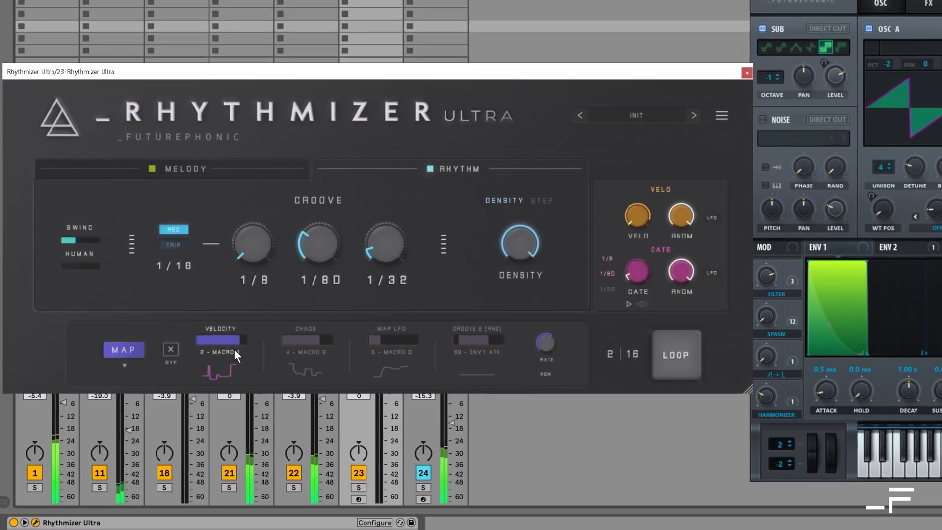
left_click(304, 378)
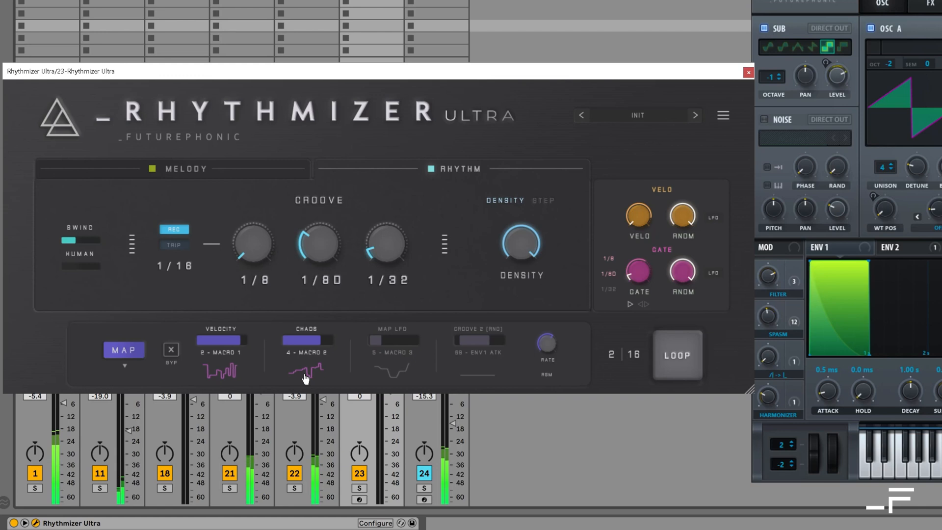
left_click_drag(316, 341, 298, 401)
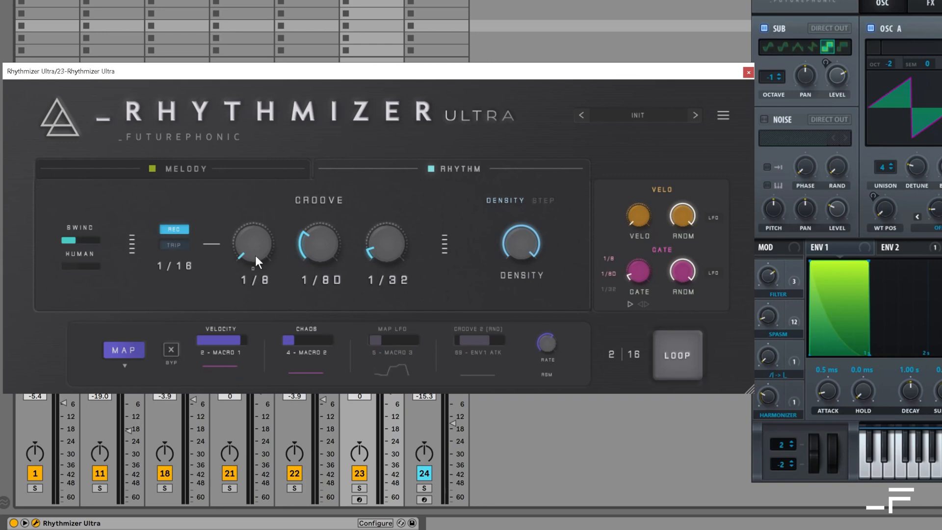
- Give the first groove a small amount and set its division to 1/4
left_click_drag(257, 255, 257, 242)
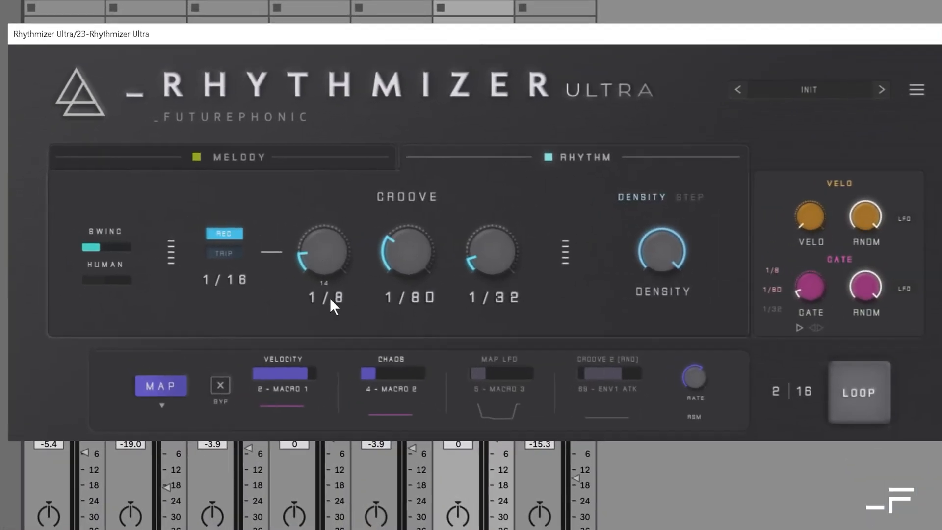
left_click(329, 299)
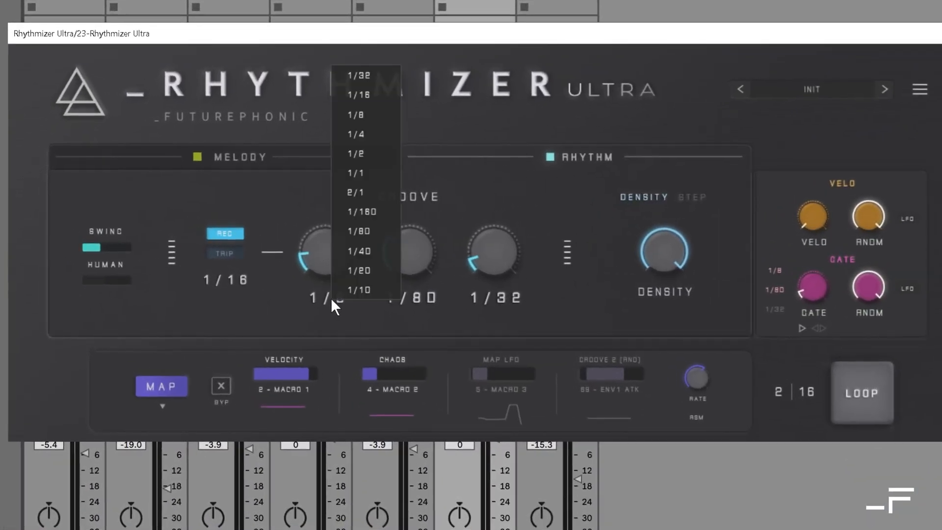
left_click(369, 132)
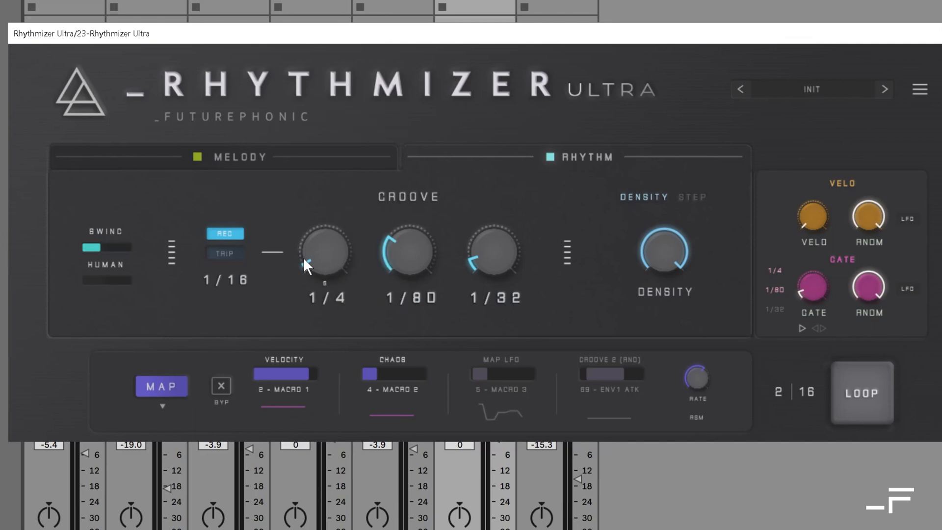
- Change the 4 - MACRO 2 map's source to Groove 1 [RND] and widen its range to the full maximum
left_click(393, 359)
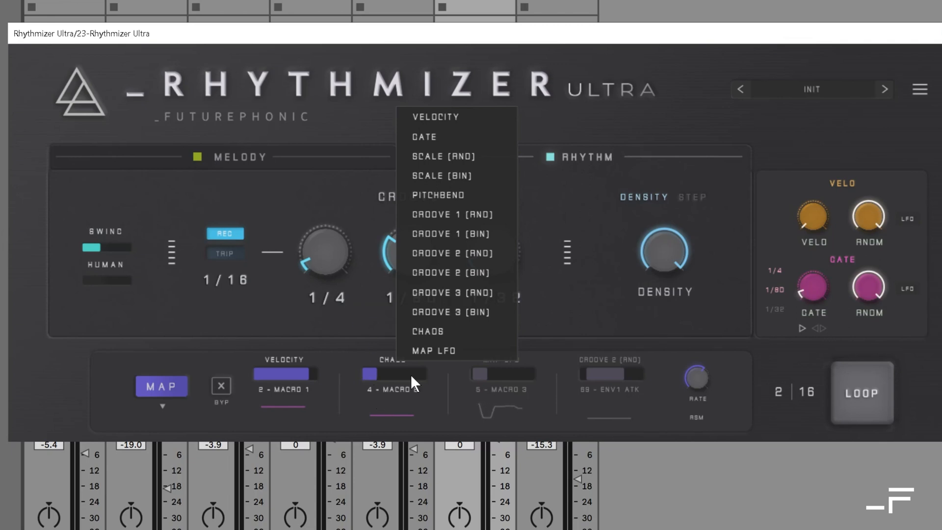
left_click(488, 221)
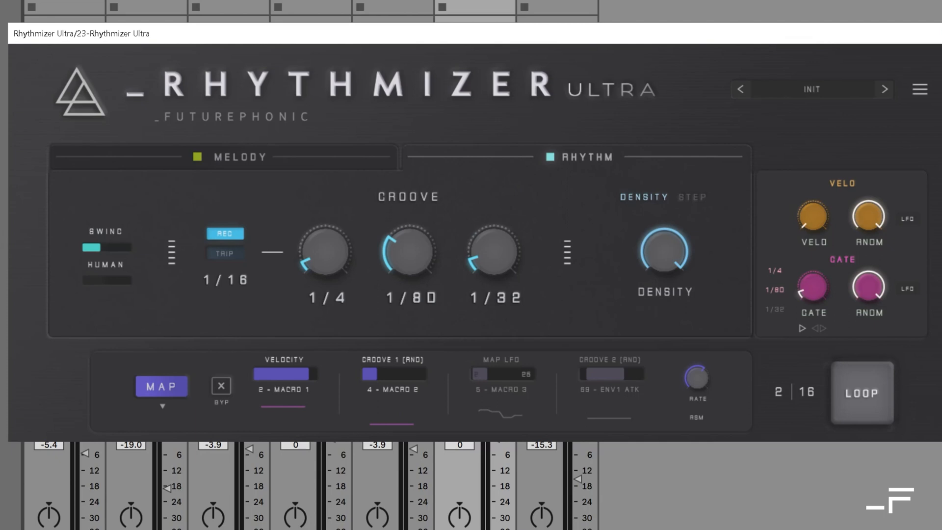
left_click_drag(410, 374, 407, 192)
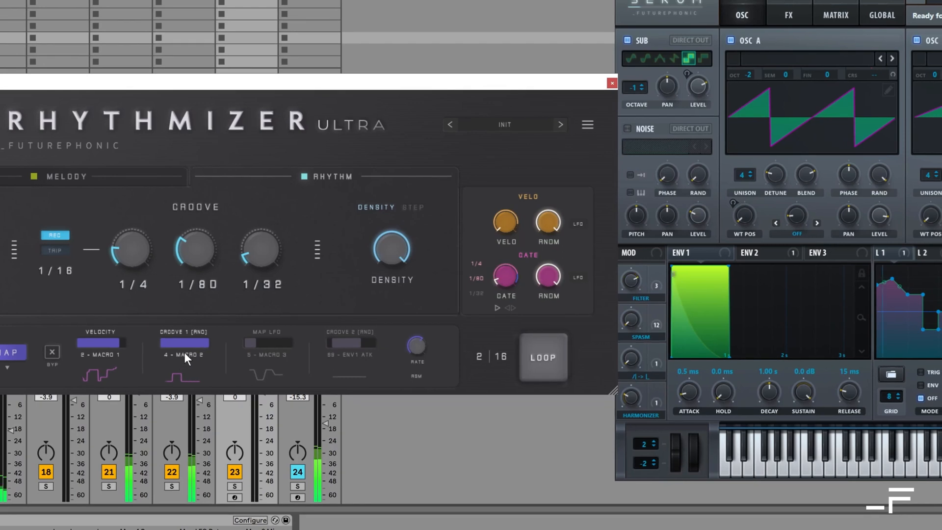
- Set the first groove's division to 1/80
mouse_move(134, 251)
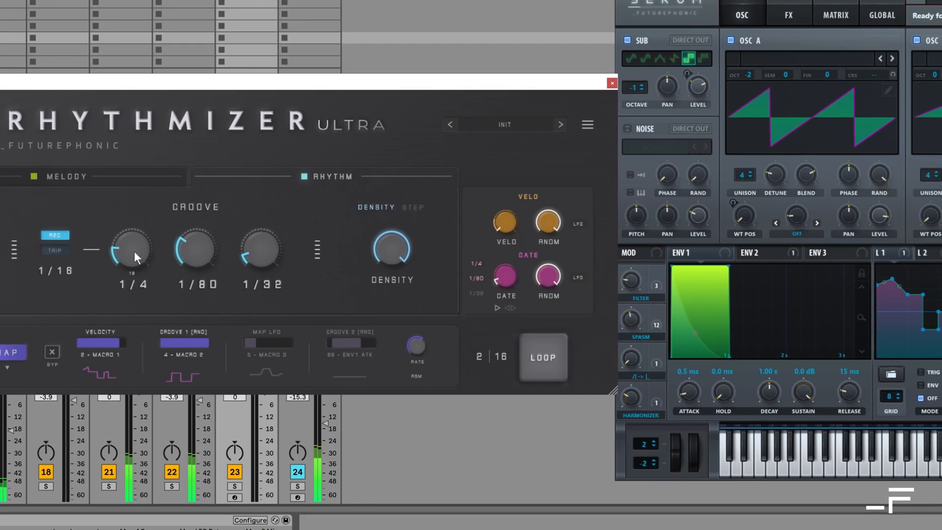
left_click(141, 284)
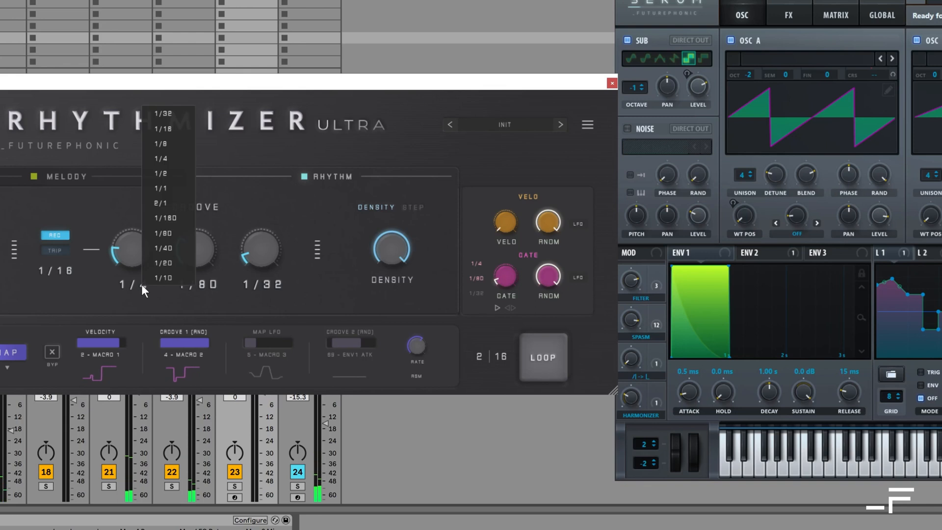
left_click(178, 235)
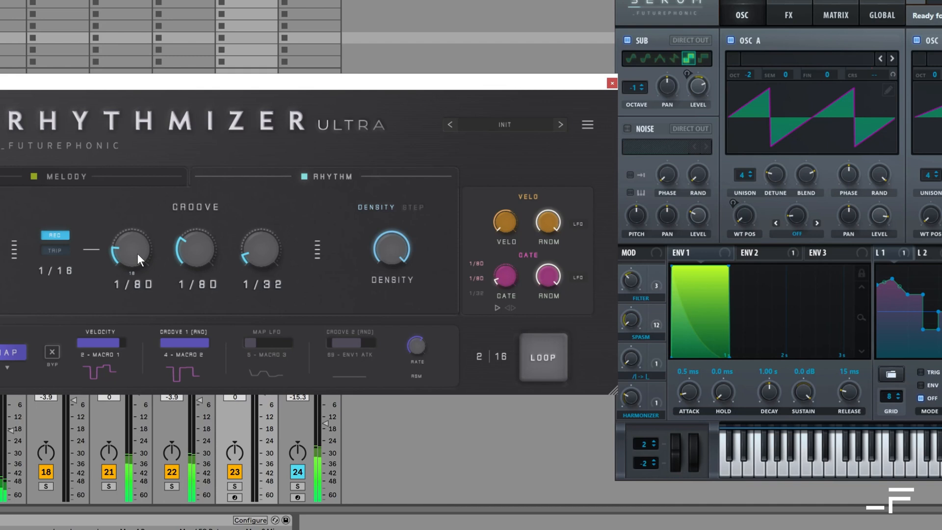
- Vary the first groove's amount during playback, ending at a low setting, and reduce the second groove's amount to 17
left_click_drag(127, 249, 127, 256)
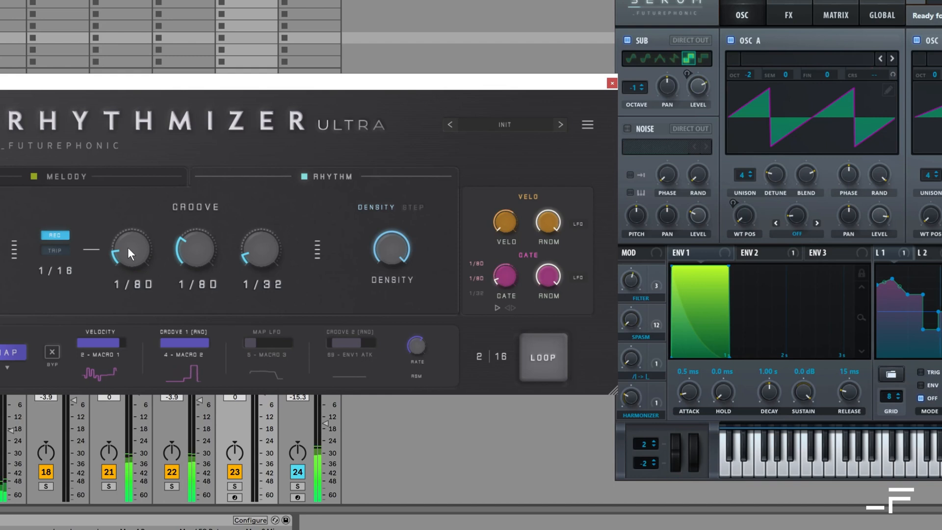
left_click_drag(127, 247, 126, 204)
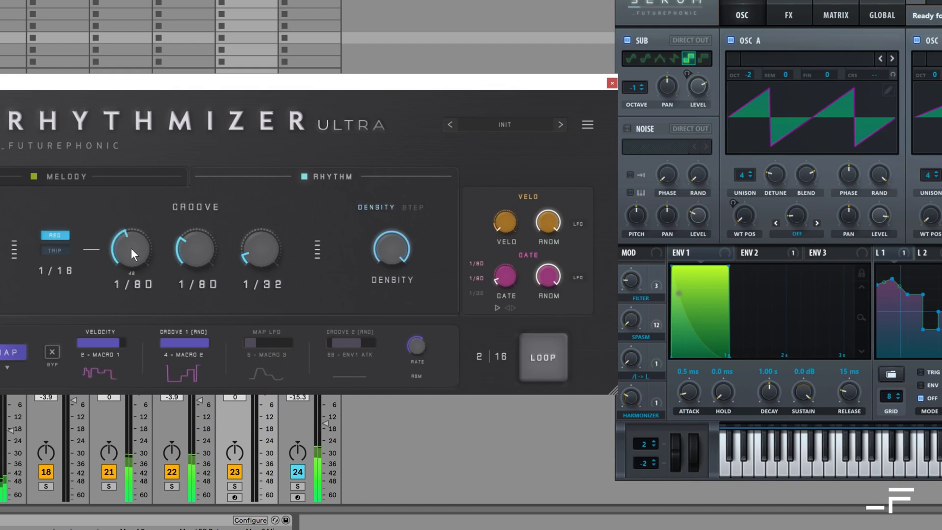
left_click_drag(131, 248, 128, 254)
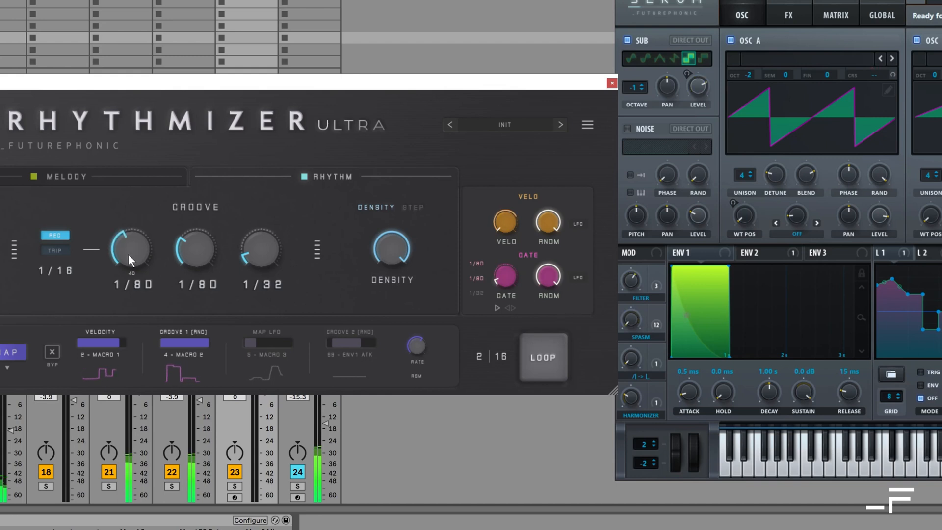
left_click_drag(195, 257, 187, 267)
left_click_drag(131, 247, 131, 266)
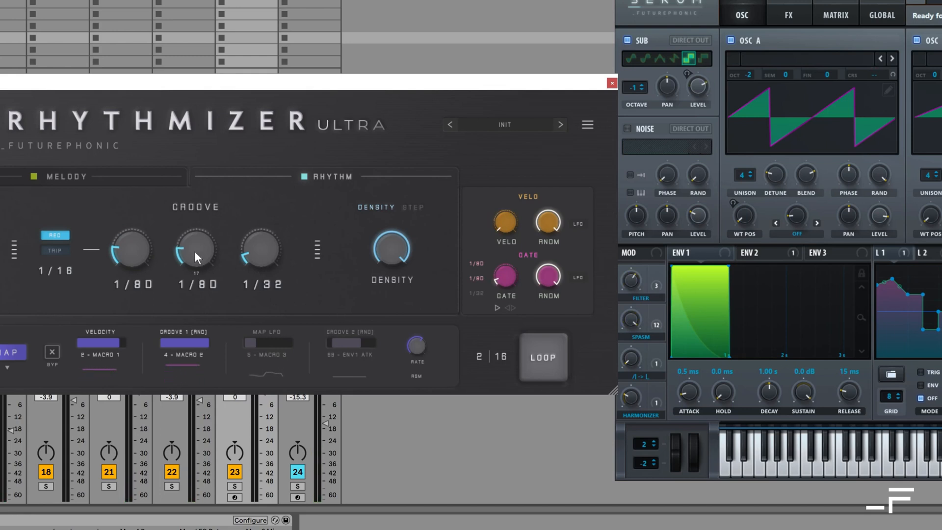
- Re-enable the Map LFO map controlling 5 - MACRO 3
left_click(269, 376)
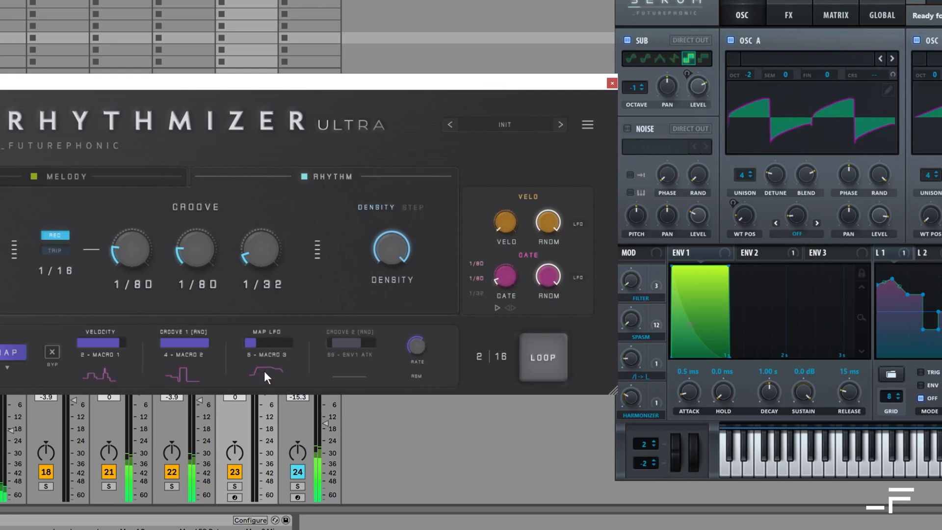
- Raise the maximum of the 5 - MACRO 3 map's LFO range to 72% and enable the Groove 2 [RND] map controlling 69 - ENV1 ATK
left_click_drag(260, 344, 274, 337)
scroll(274, 337, "down", 2)
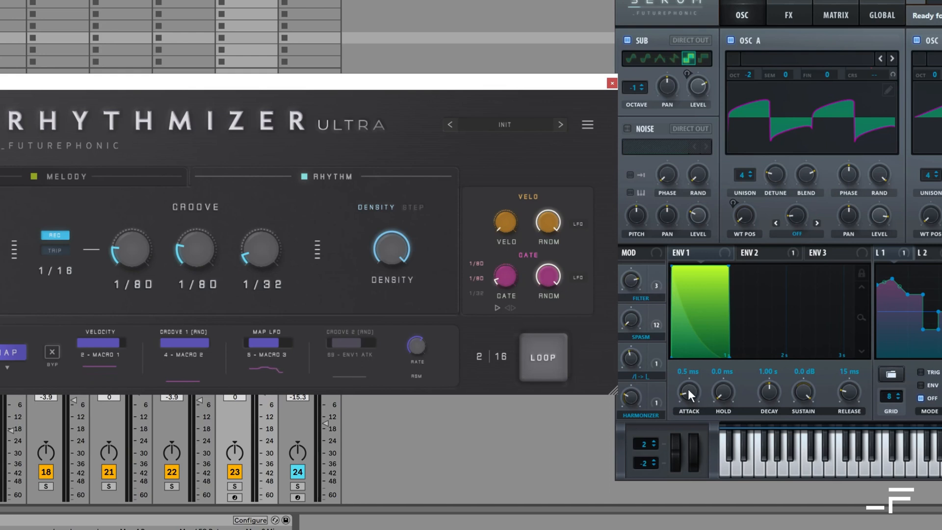
left_click(348, 373)
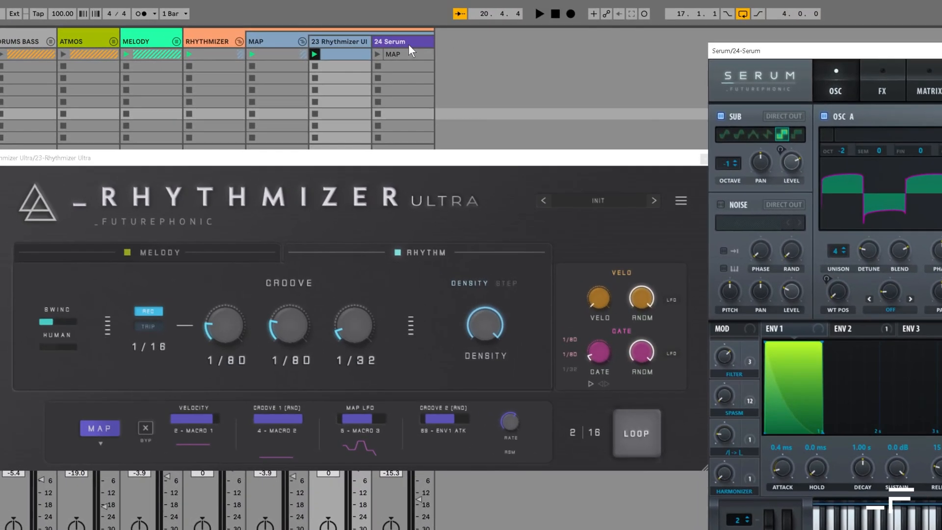
- Insert a new audio track after 24 Serum and close the Rhythmizer Ultra window to expose the track routing
left_click(408, 44)
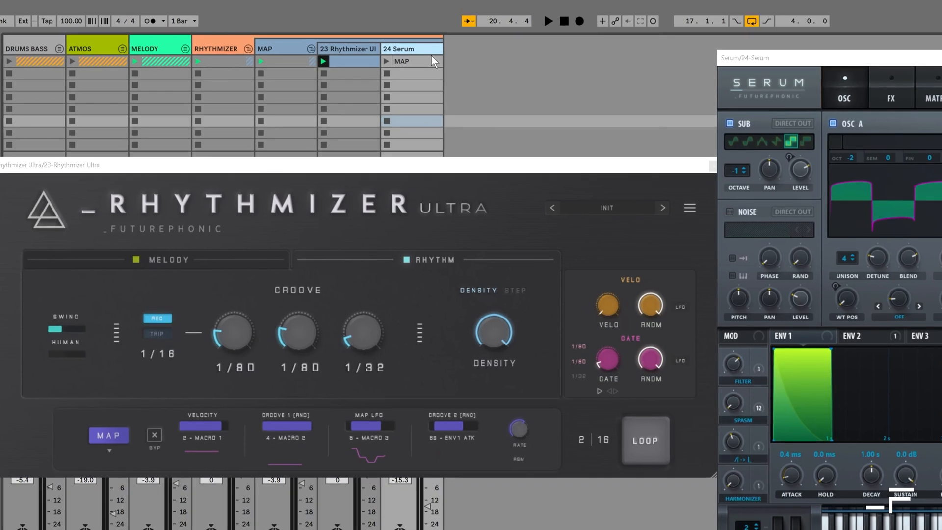
key("ctrl+t")
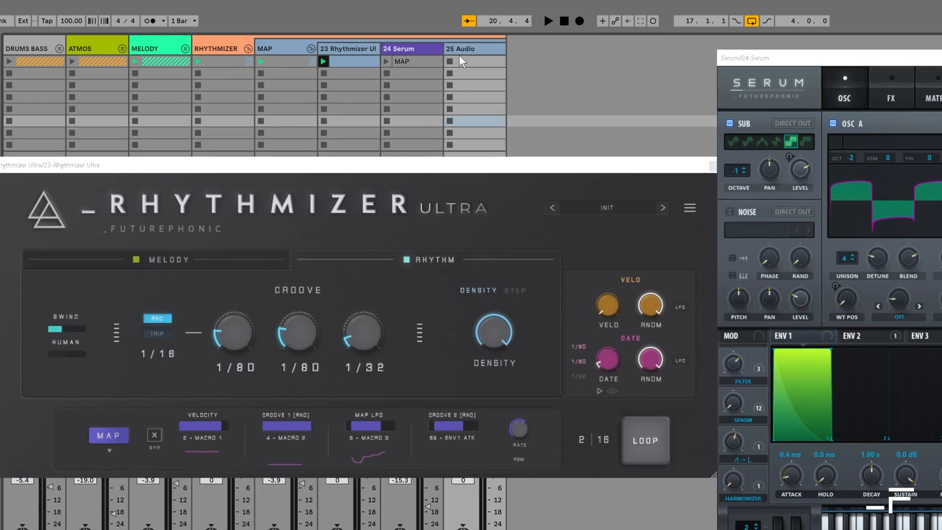
left_click(711, 166)
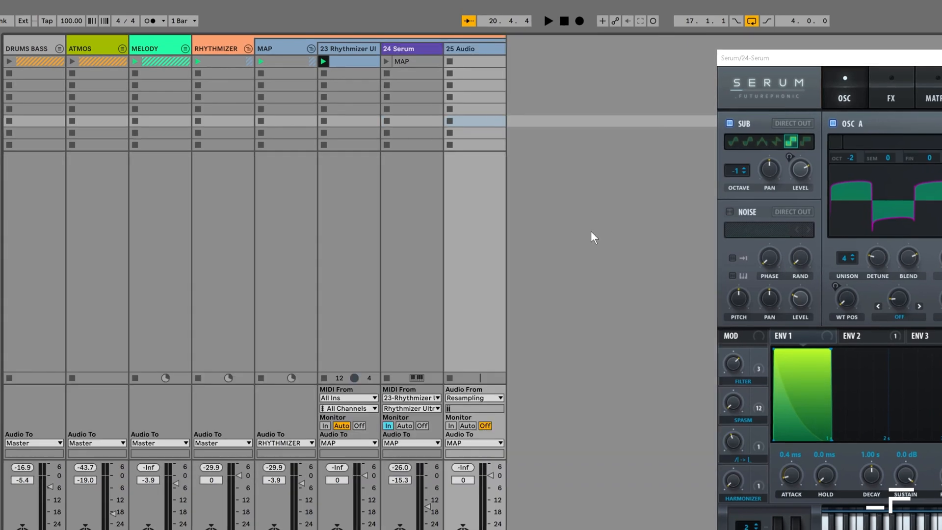
- Set the new audio track's input to 24-Serum, Post Mixer, and record it into the track's first clip slot
left_click(481, 400)
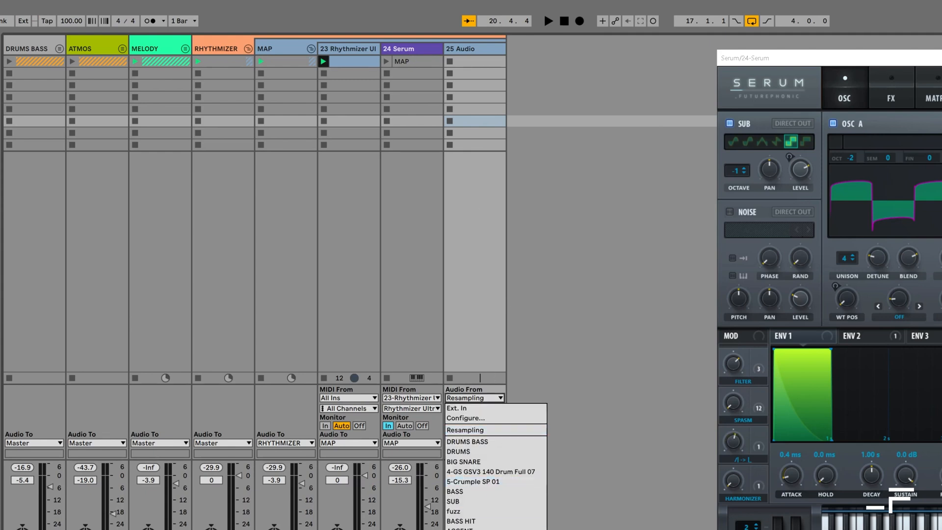
left_click(471, 529)
left_click(474, 529)
left_click(450, 61)
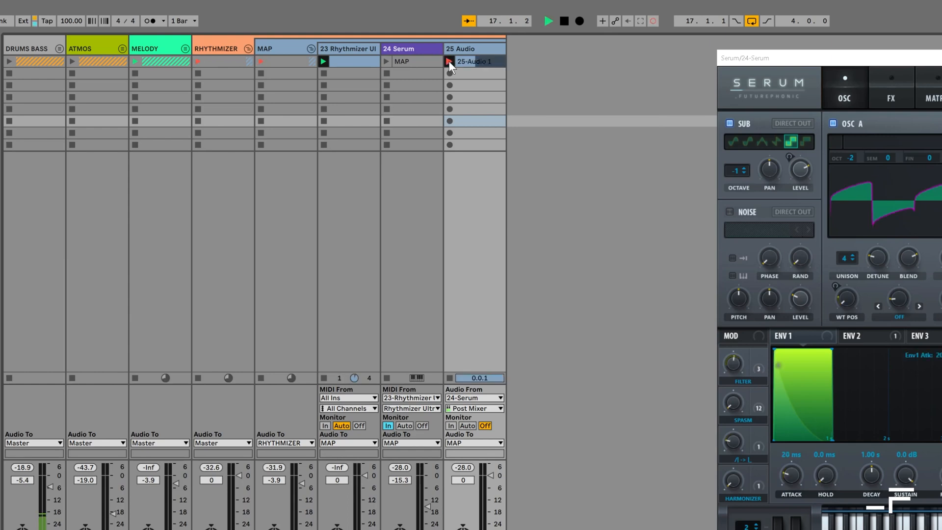
- Reopen the Rhythmizer Ultra interface from track 23 and collapse the device's parameter display
left_click(355, 46)
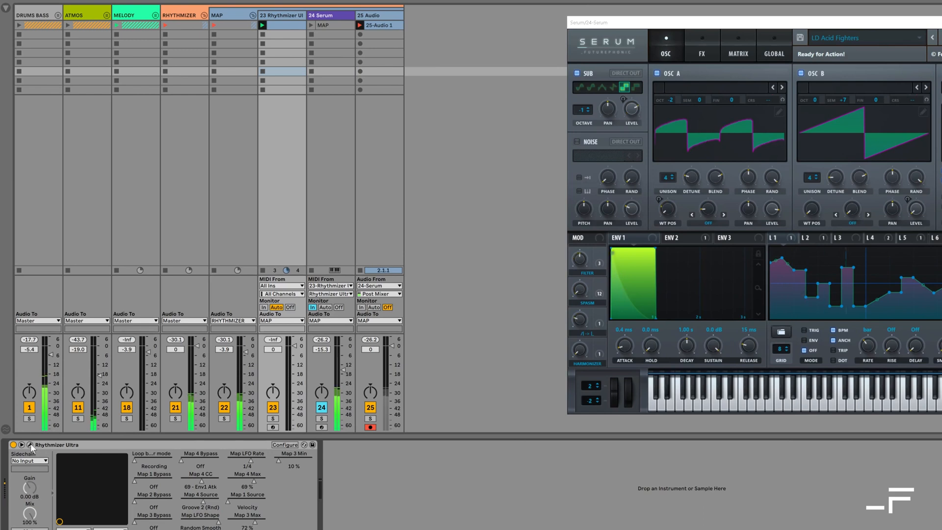
left_click(30, 445)
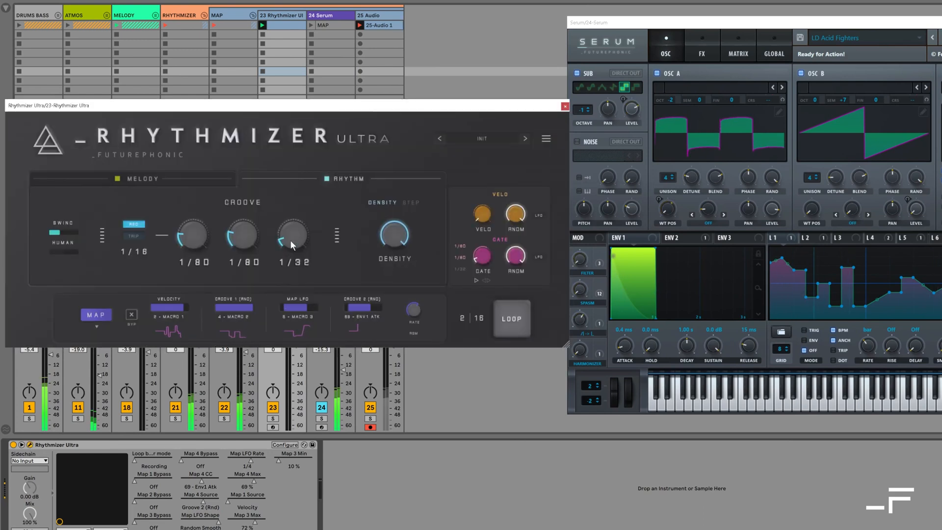
left_click(21, 445)
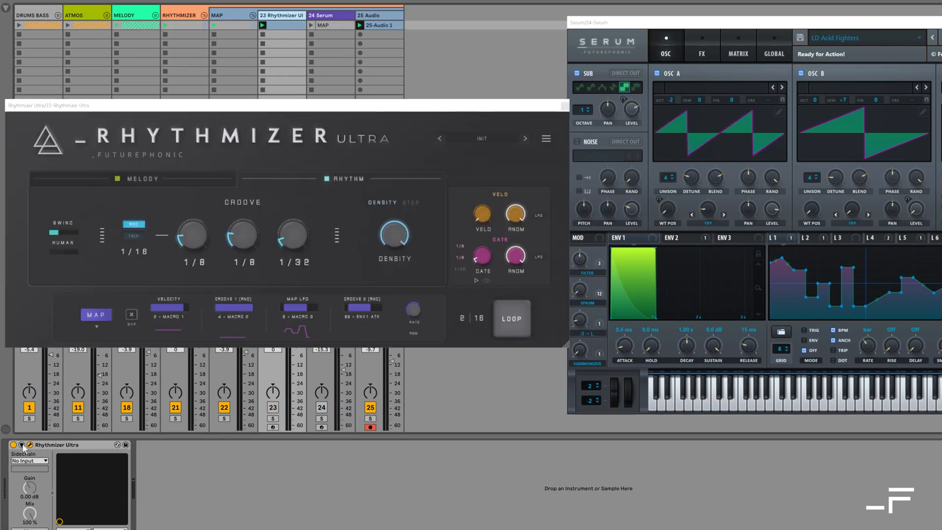
left_click(42, 328)
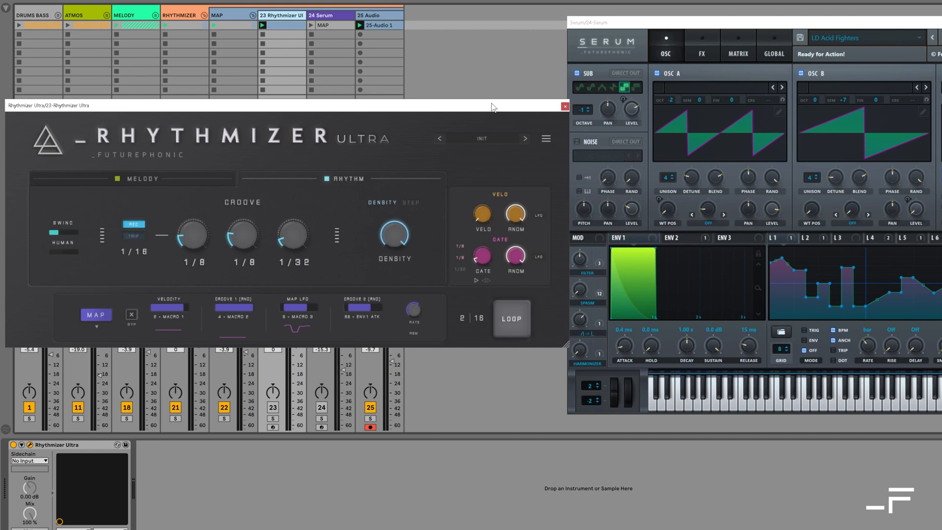
left_click_drag(491, 101, 484, 98)
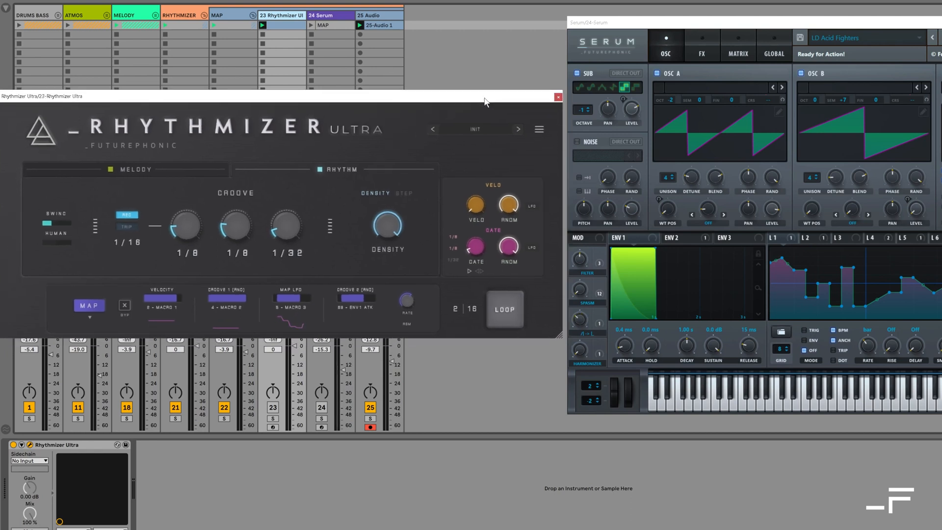
- Choose the SERUM LIVE map template in Rhythmizer Ultra and load the Rhythmizer_Serum_LIVE.mmp MIDI map into Serum
left_click(90, 317)
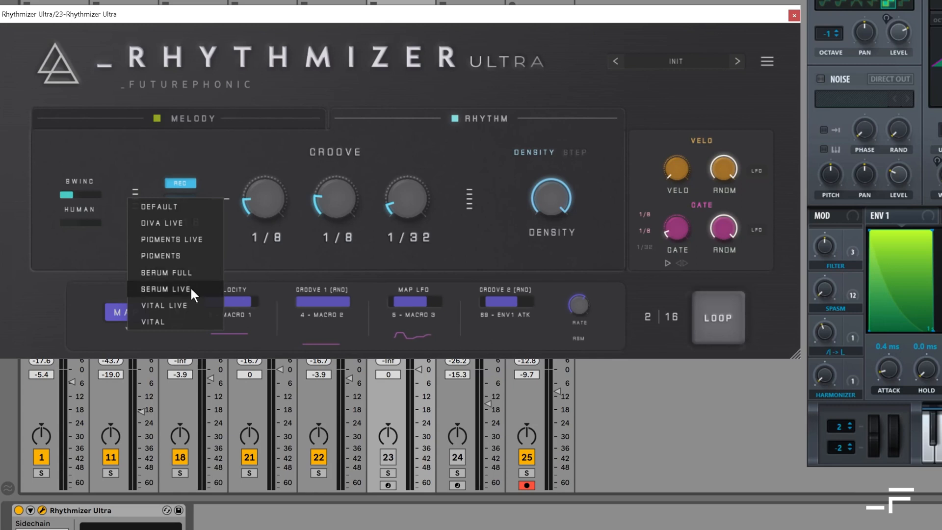
left_click(190, 288)
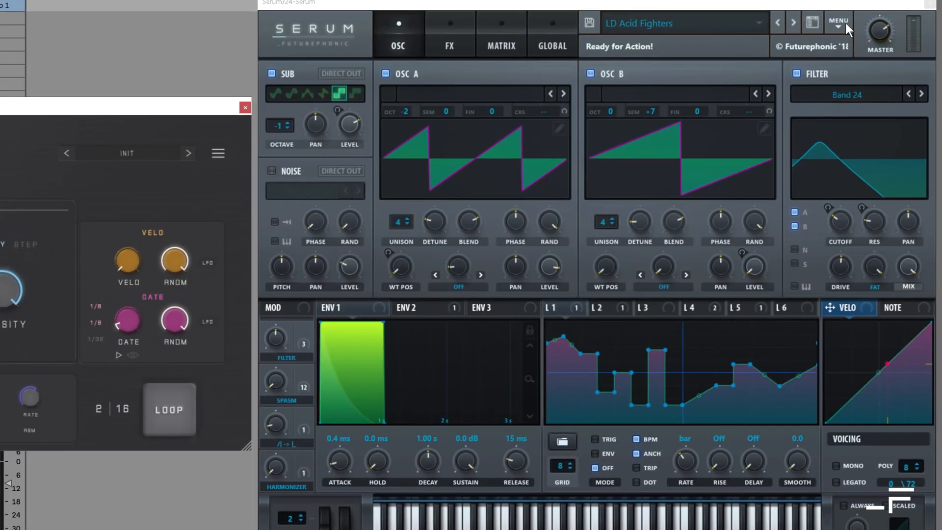
left_click(878, 18)
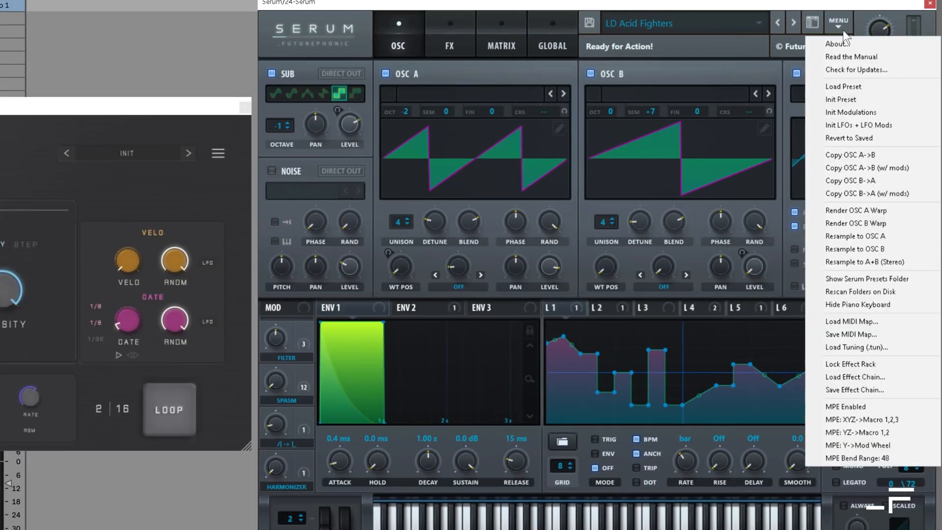
left_click(873, 321)
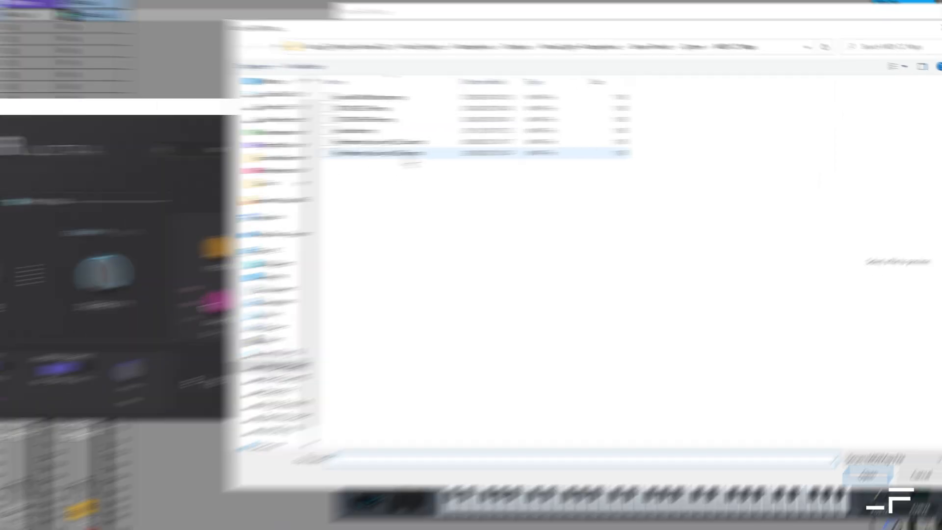
double_click(335, 160)
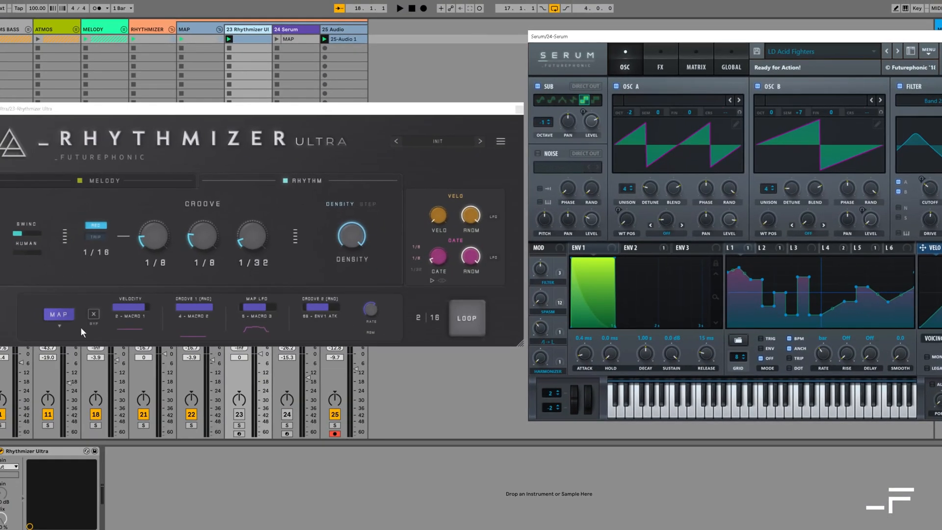
- Examine the SERUM LIVE list of CC destinations and the MIDI map files available to Serum, without loading one
left_click(128, 316)
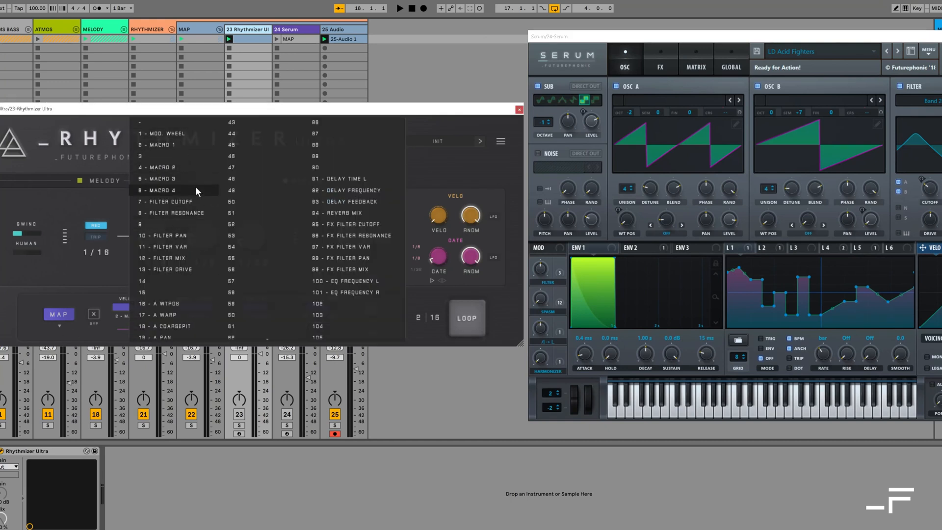
scroll(282, 224, "down", 2)
scroll(281, 219, "down", 2)
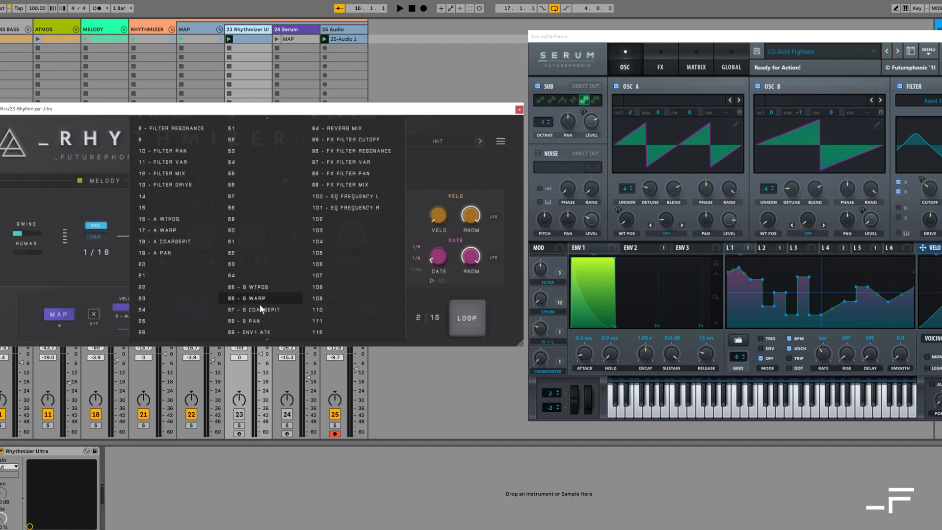
left_click(929, 51)
left_click(931, 265)
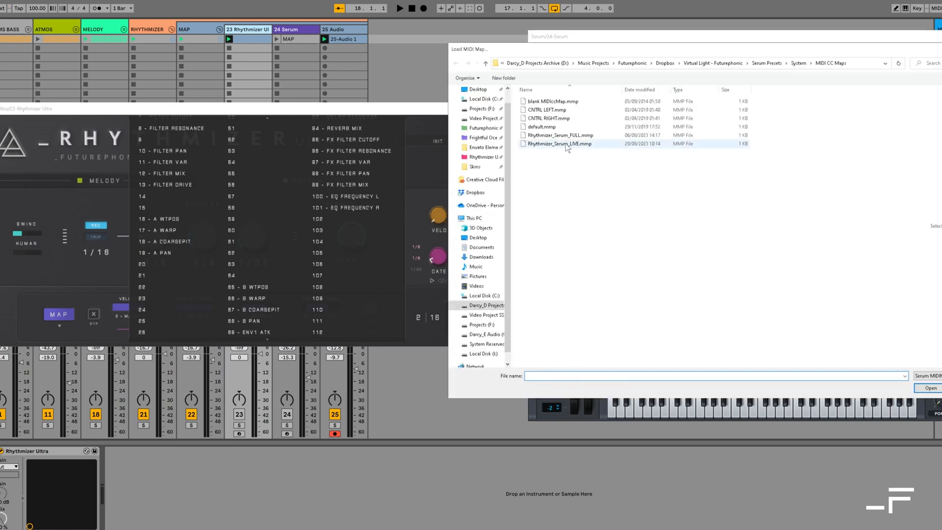
key("Escape")
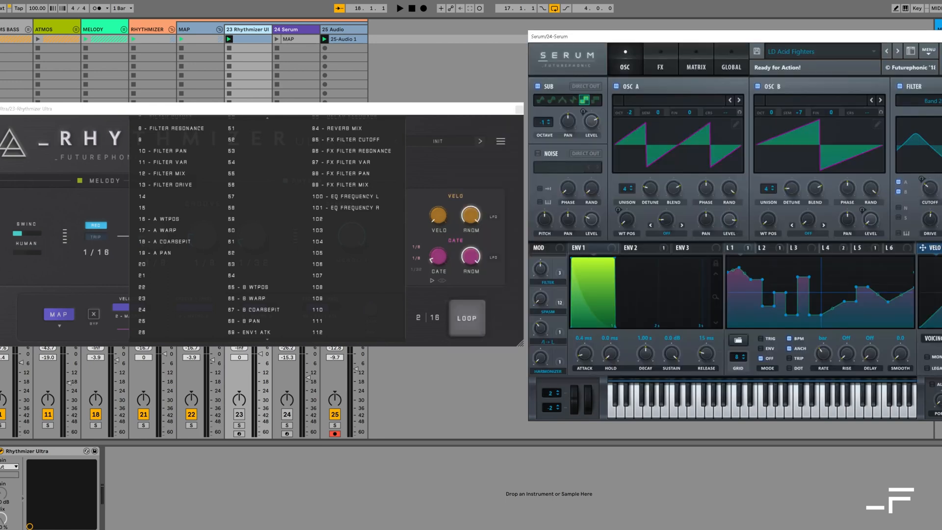
left_click(19, 325)
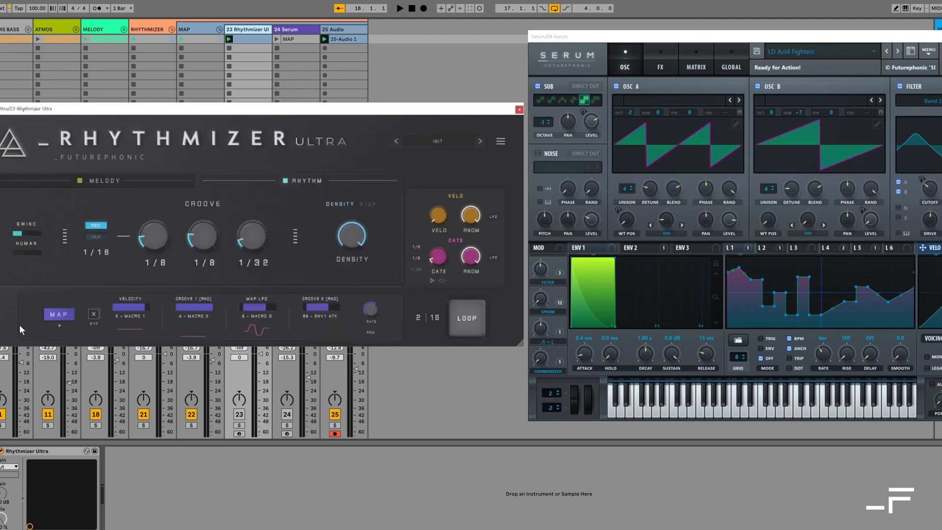
- Review Rhythmizer Ultra's map templates for other synths and the first map's list of CC destinations
left_click(60, 324)
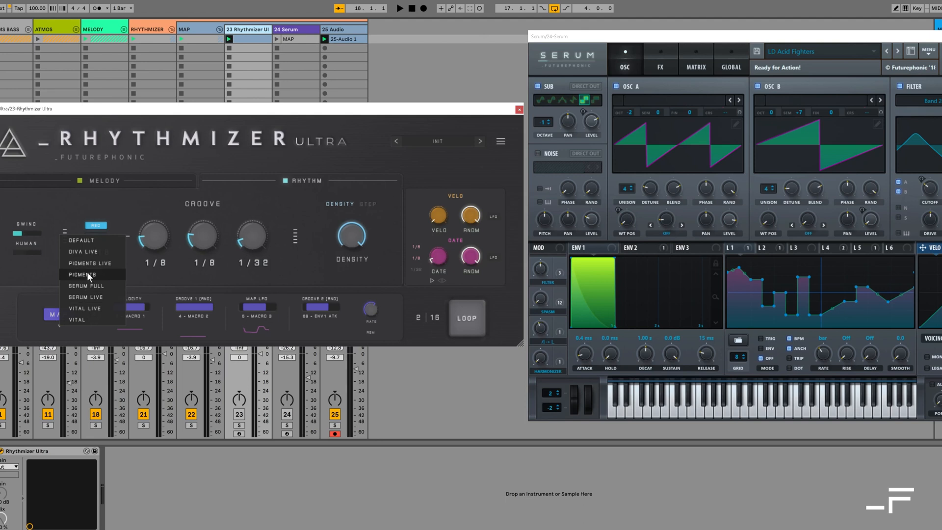
left_click(19, 310)
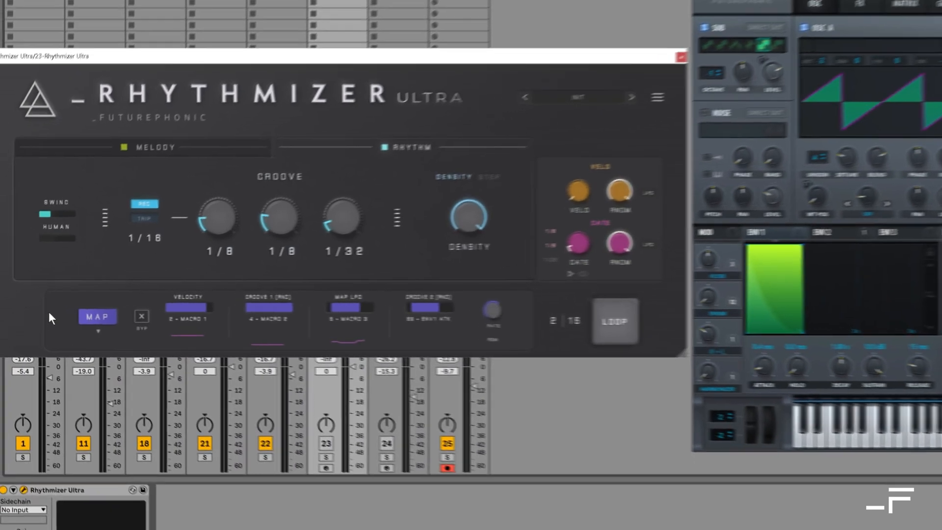
left_click(60, 324)
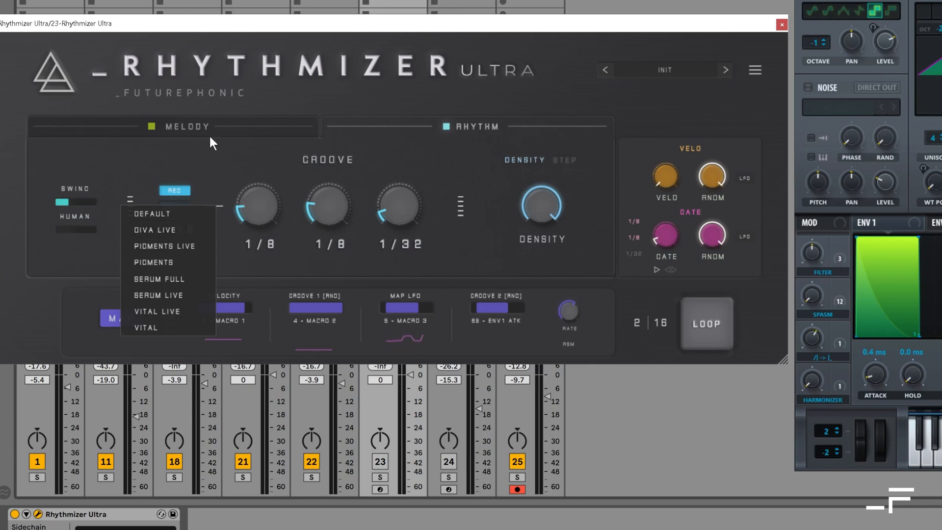
left_click(62, 311)
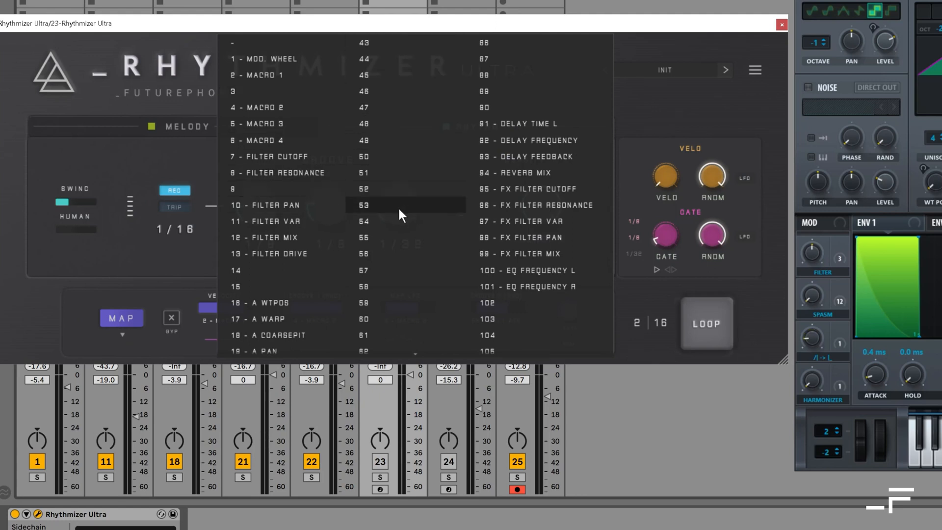
left_click(72, 321)
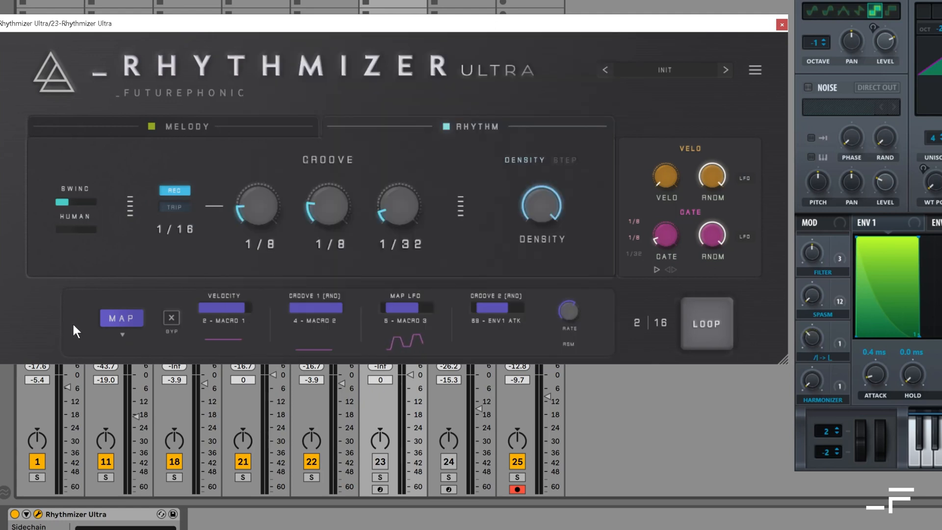
left_click(122, 334)
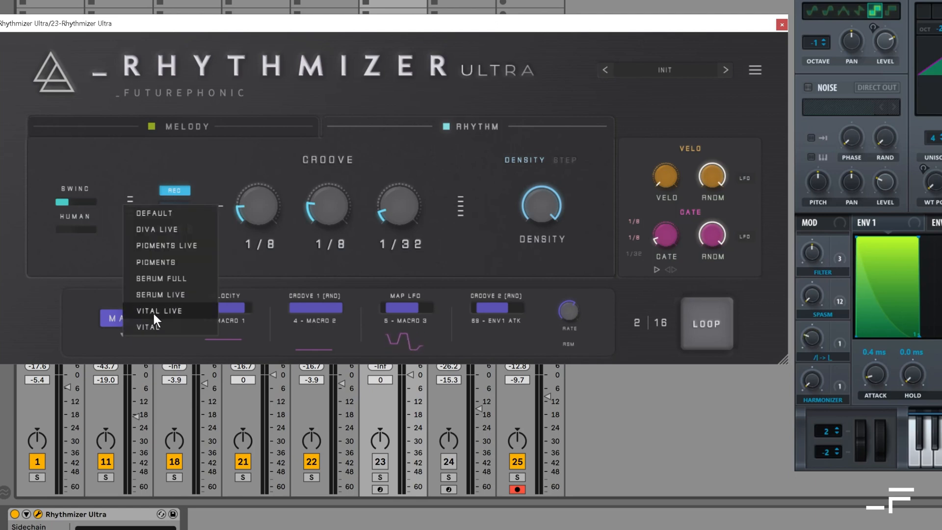
left_click(173, 311)
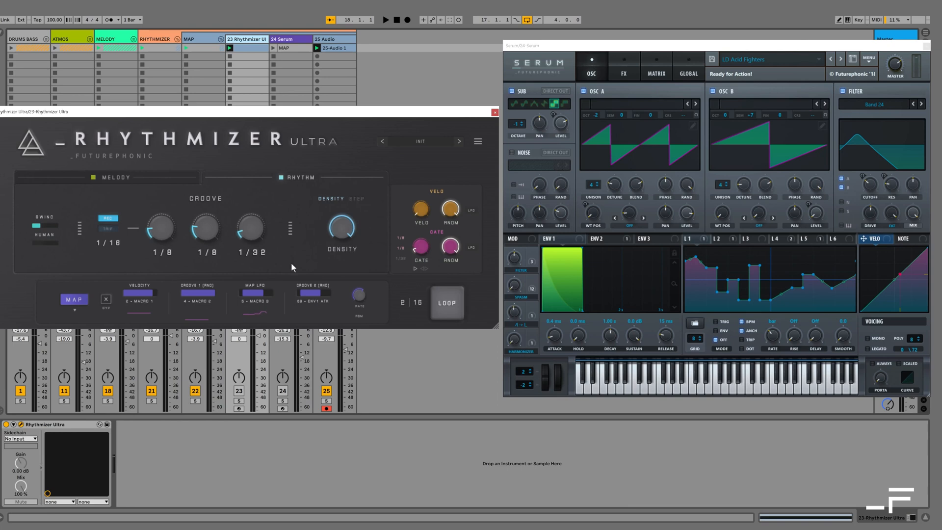
- Switch the maps to the SERUM FULL template and browse its full list of CC destinations
left_click(76, 310)
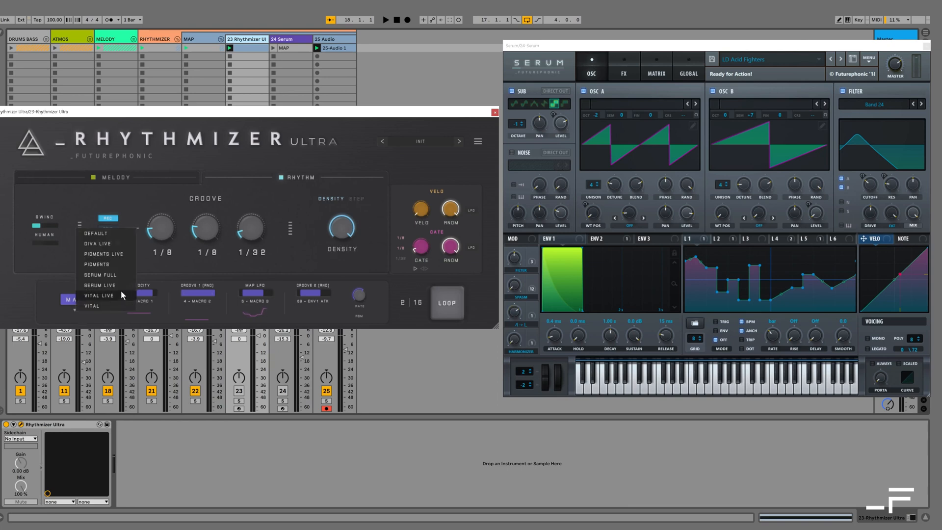
left_click(117, 275)
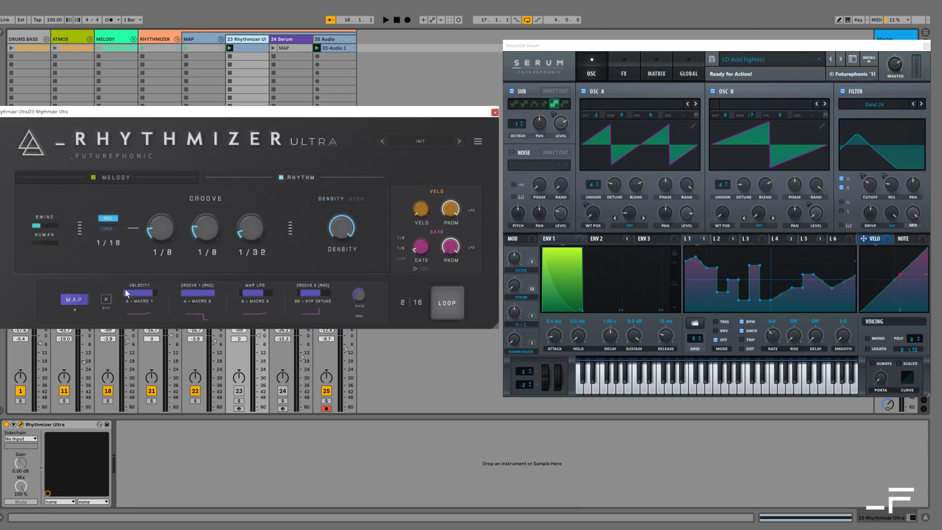
left_click(136, 302)
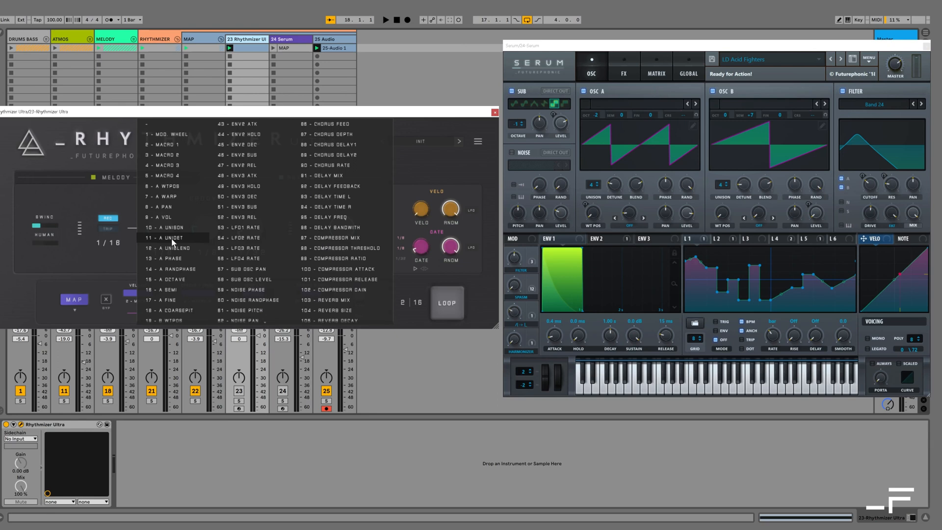
scroll(321, 222, "down", 6)
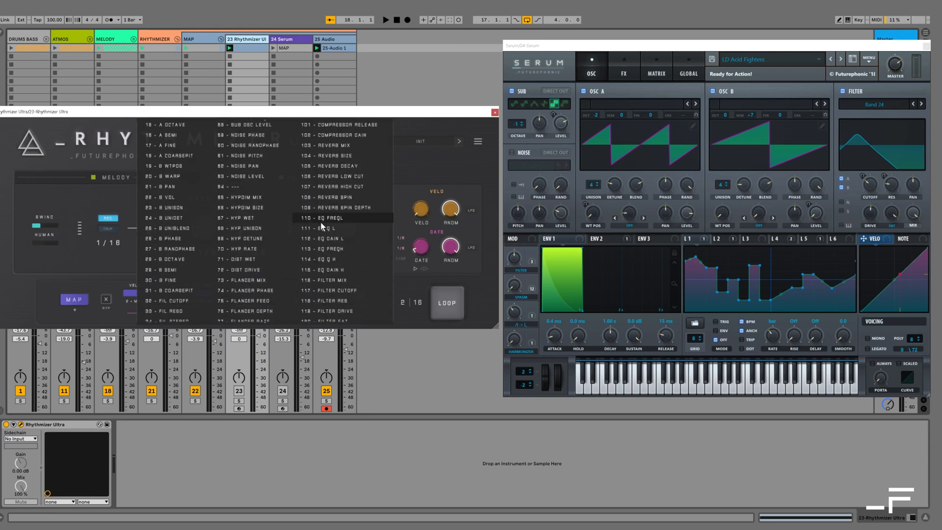
- Load the matching Rhythmizer_Serum_FULL.mmp MIDI map into Serum and dismiss the CC destination list
left_click(872, 60)
left_click(872, 247)
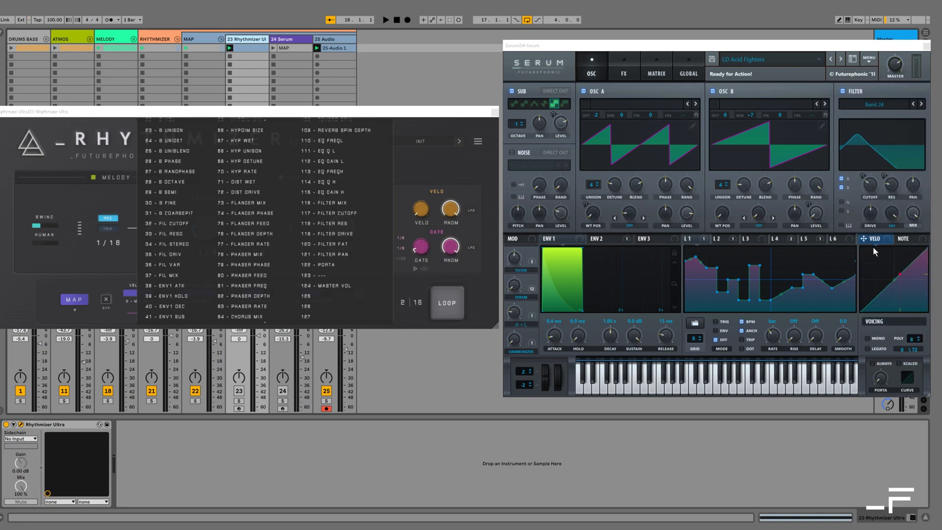
double_click(536, 136)
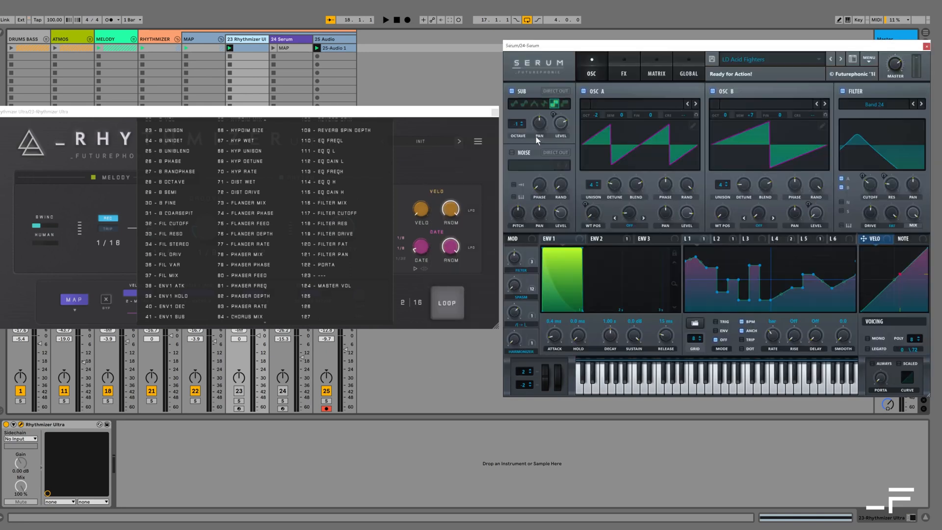
left_click(41, 299)
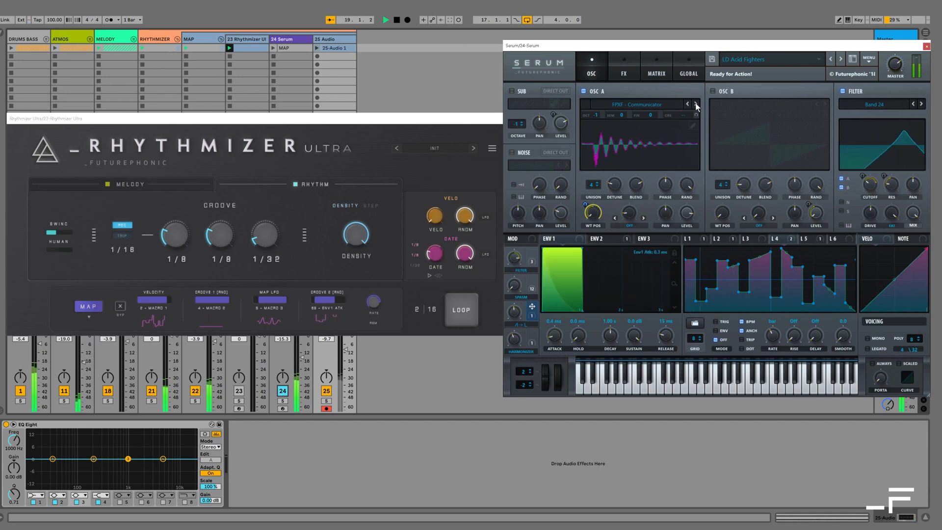
- Switch Serum's oscillator A to the FPXF - Gargle wavetable during playback, and stop playback
left_click(696, 104)
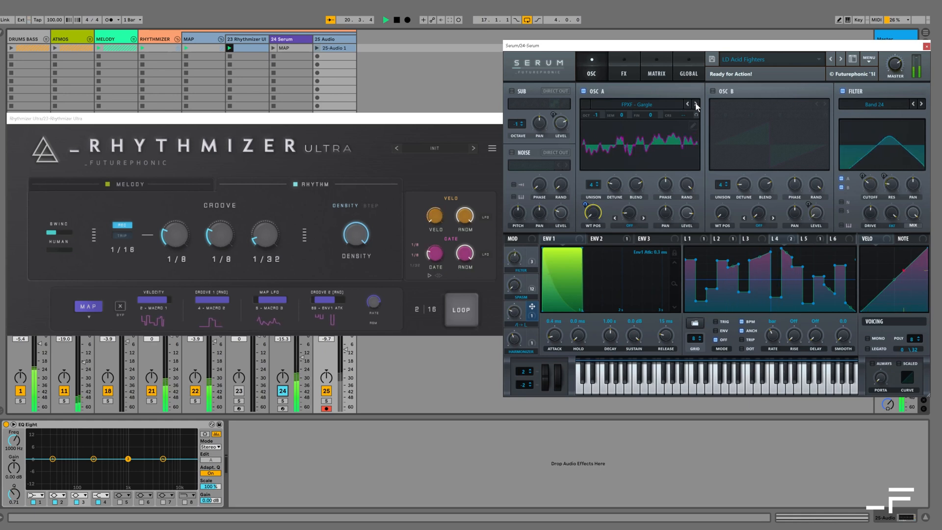
key("space")
- Reposition the Rhythmizer Ultra window so it slightly overlaps Serum, and restart playback
left_click_drag(381, 123, 407, 118)
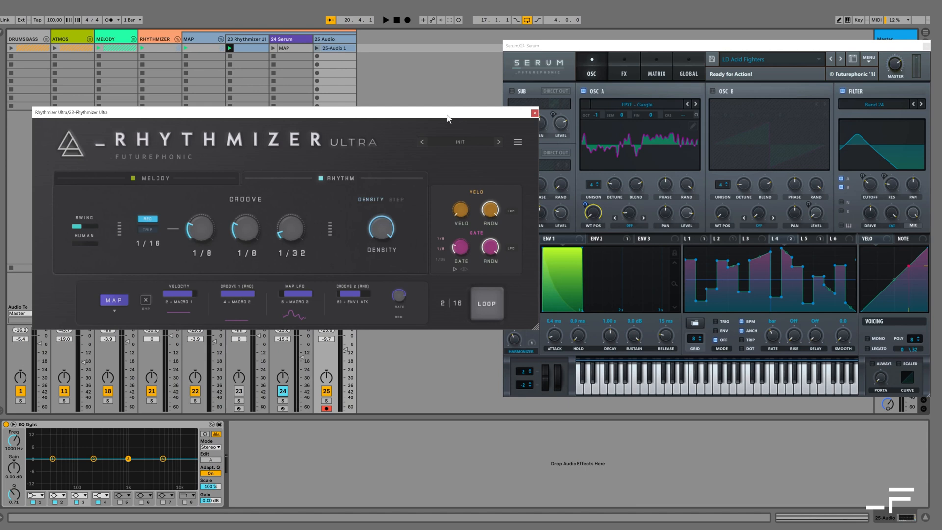
left_click_drag(447, 114, 440, 114)
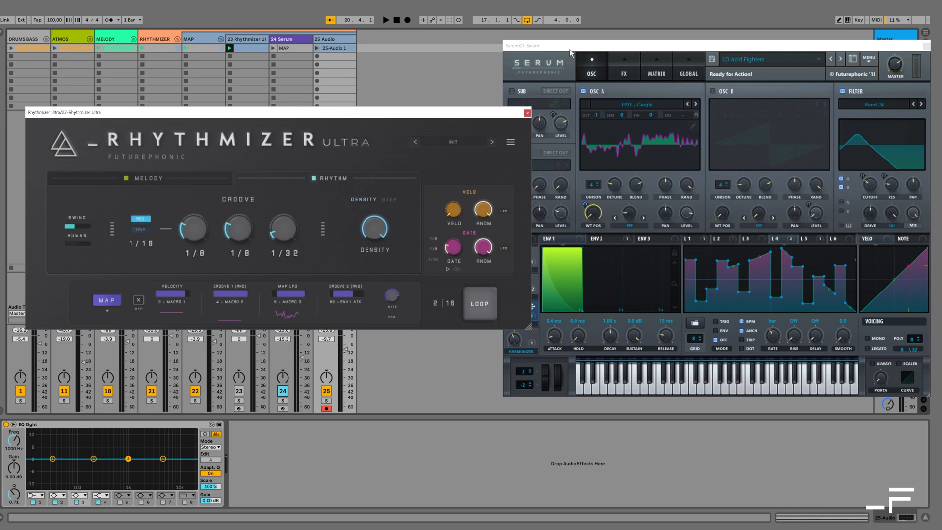
key("space")
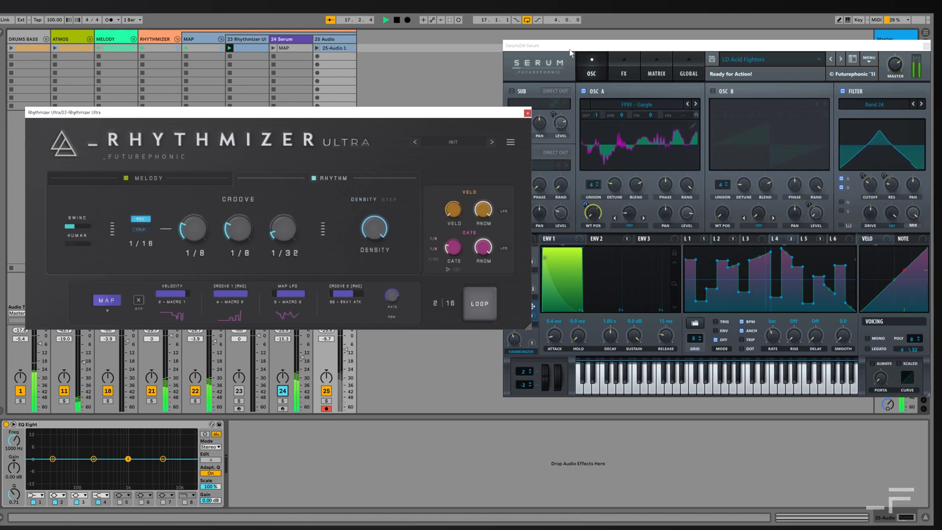